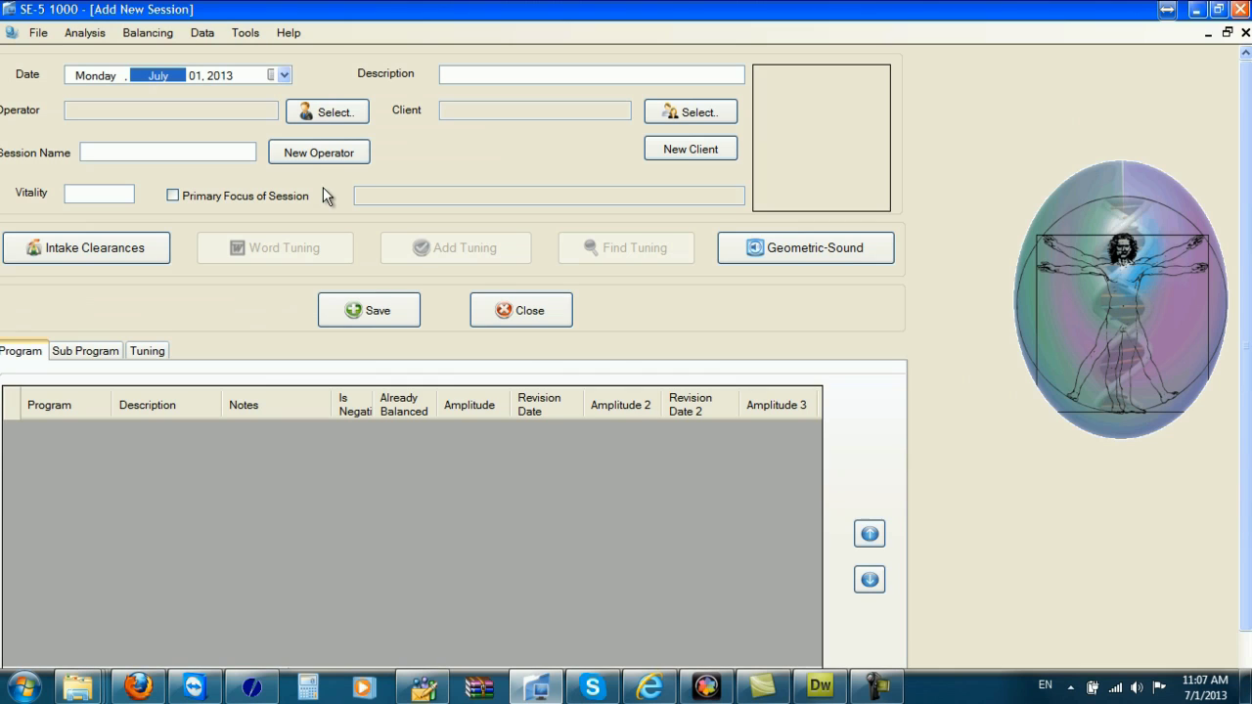
Assign the second listed operator to the new session.
click(334, 113)
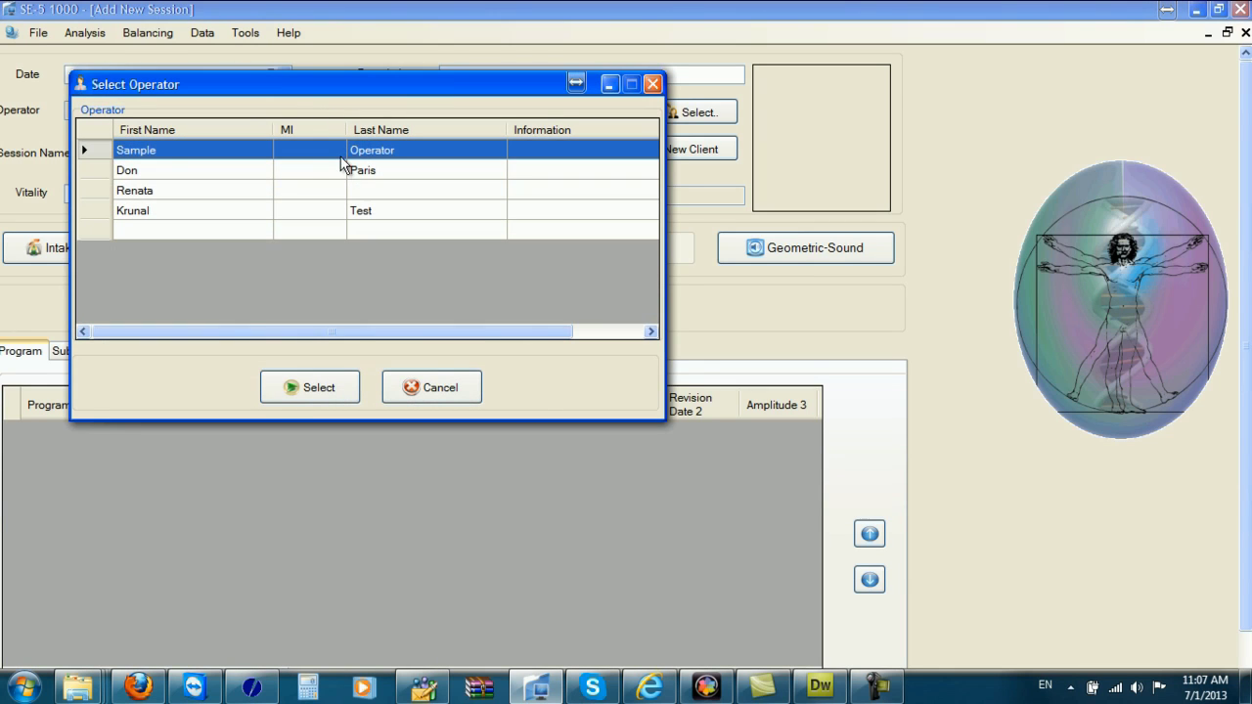
click(317, 172)
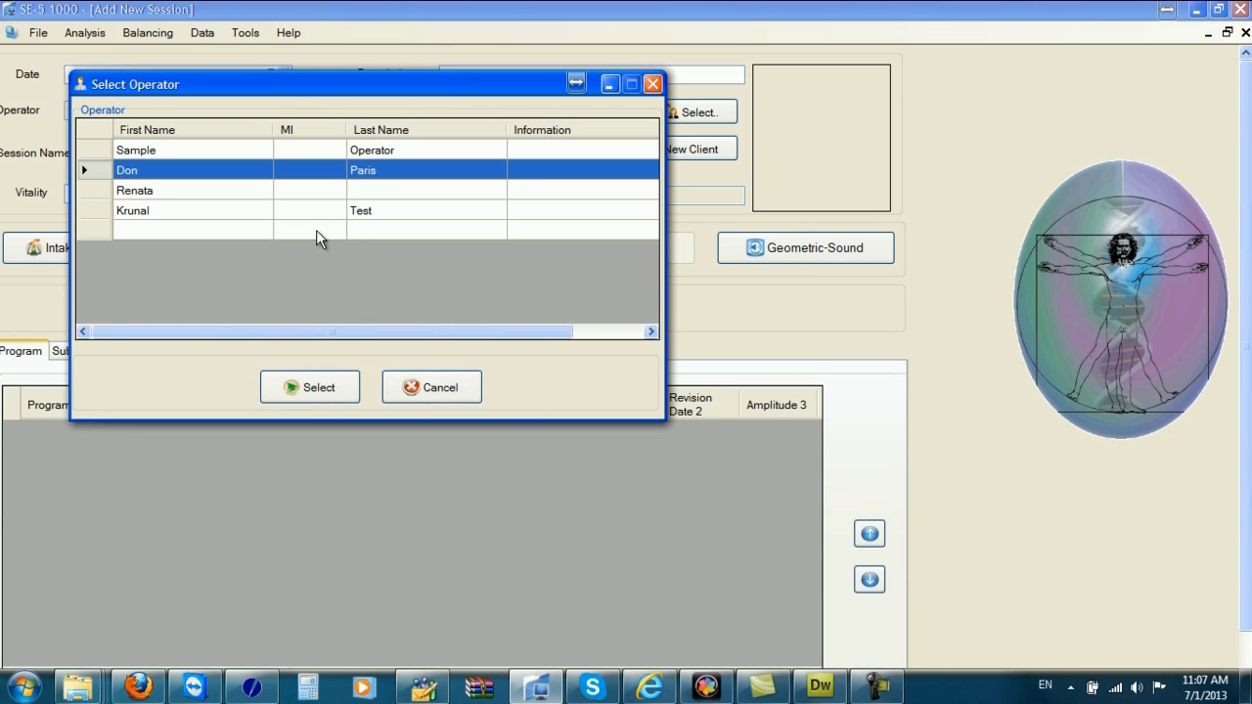
click(315, 386)
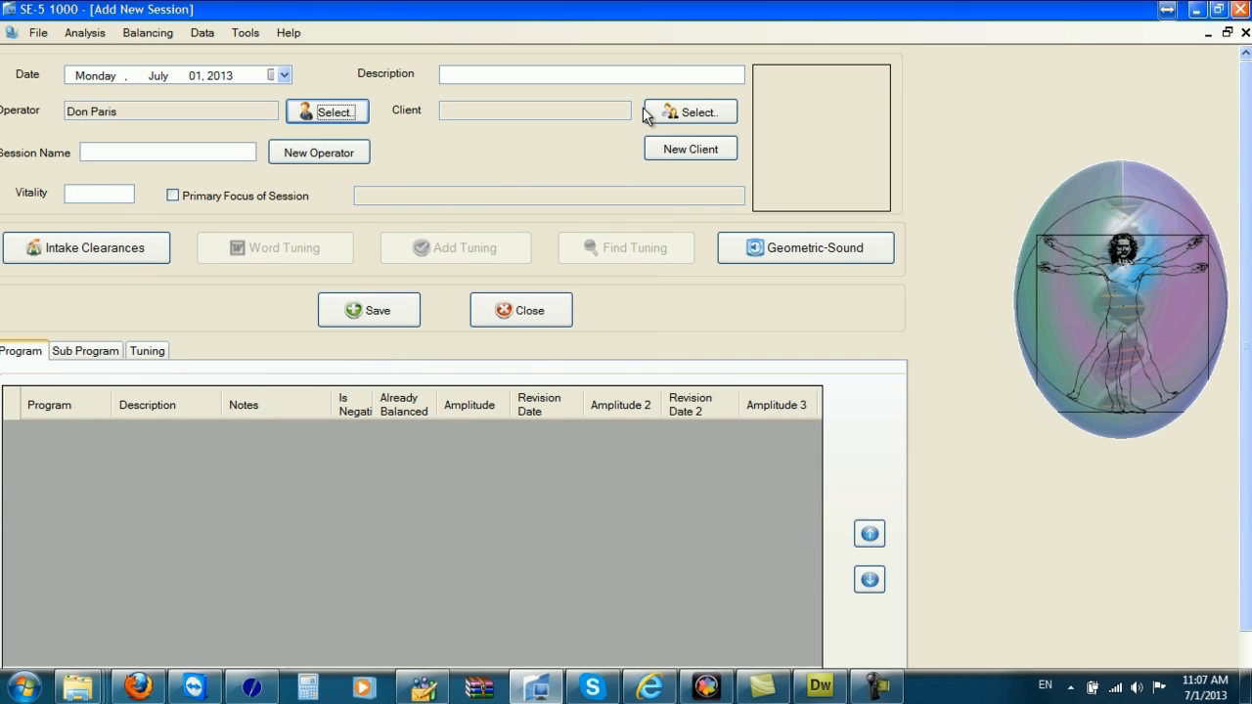
Assign the client who has the same name as the operator, and view the form for adding a new client.
click(695, 116)
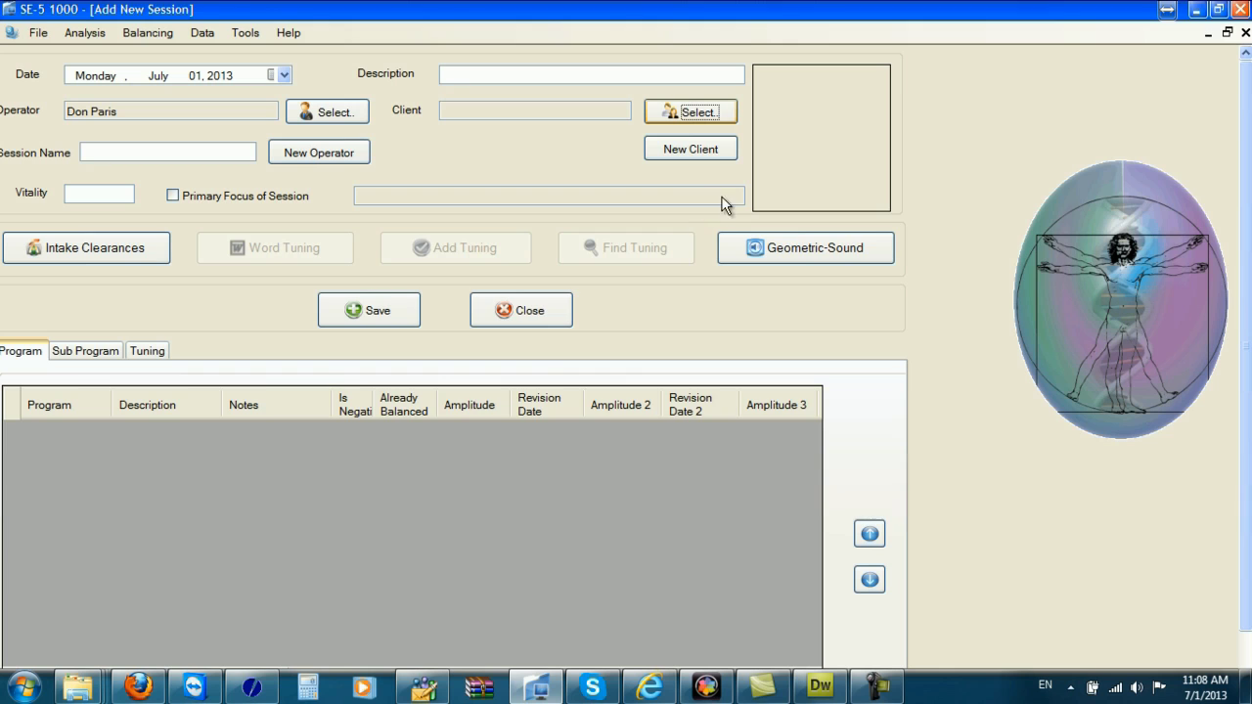
click(909, 401)
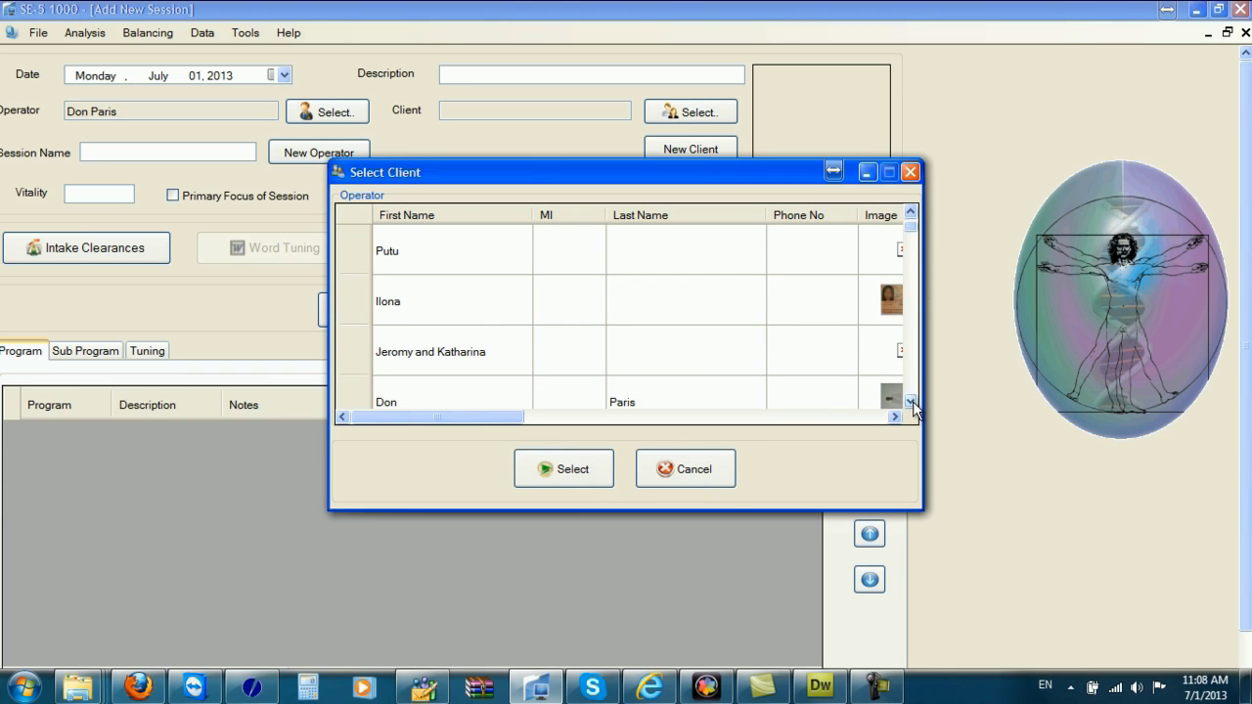
click(909, 401)
click(796, 367)
click(586, 469)
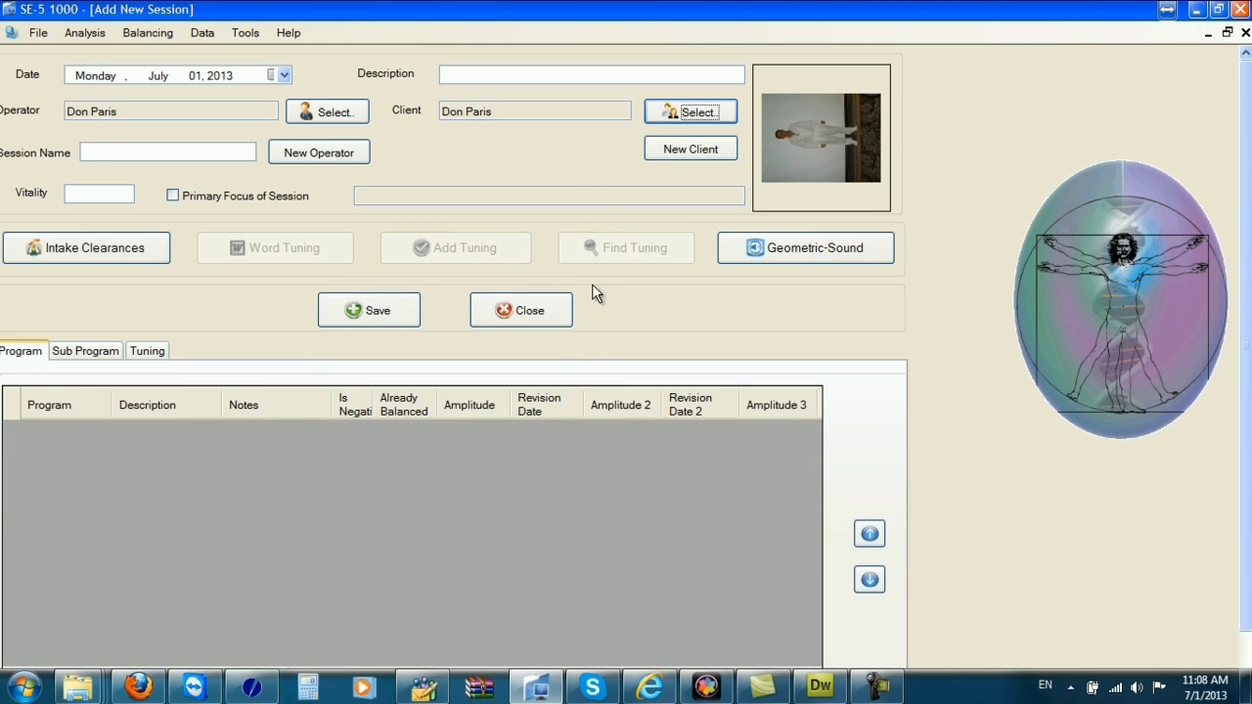
click(711, 153)
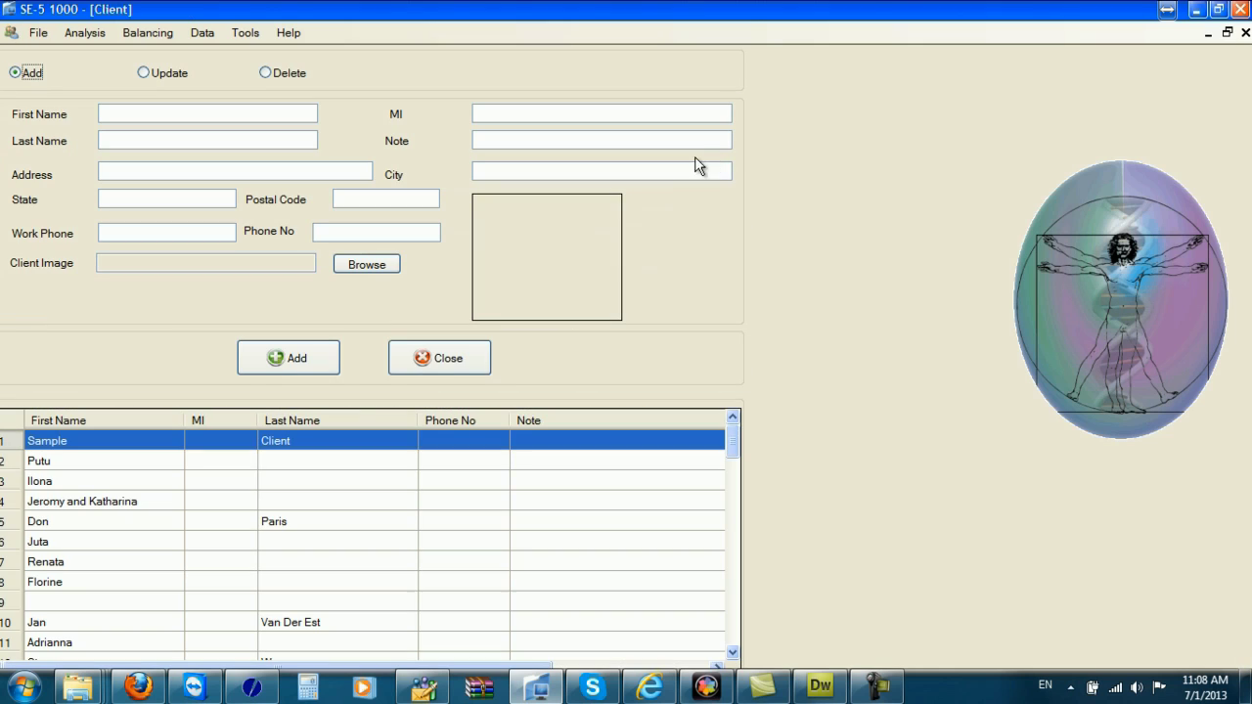
click(456, 364)
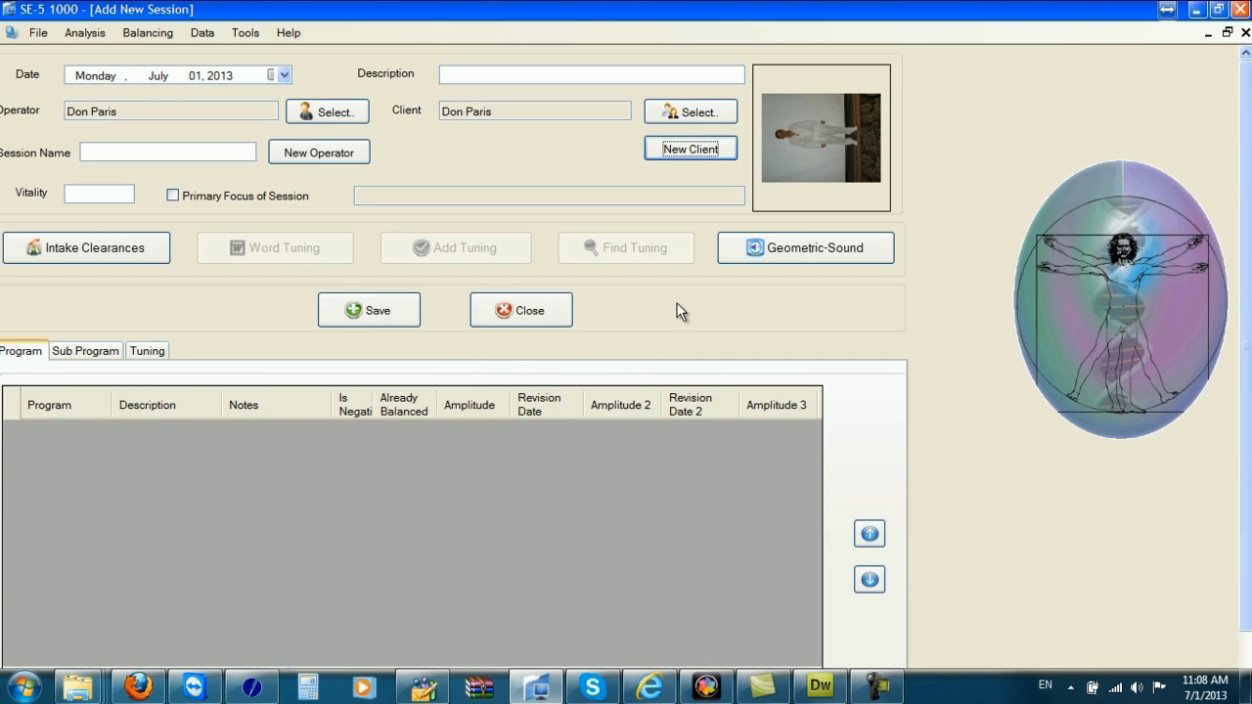
Enter the description DNA Activation and a session name of the client's first name plus "DNA Activation", and run the intake clearances.
click(579, 74)
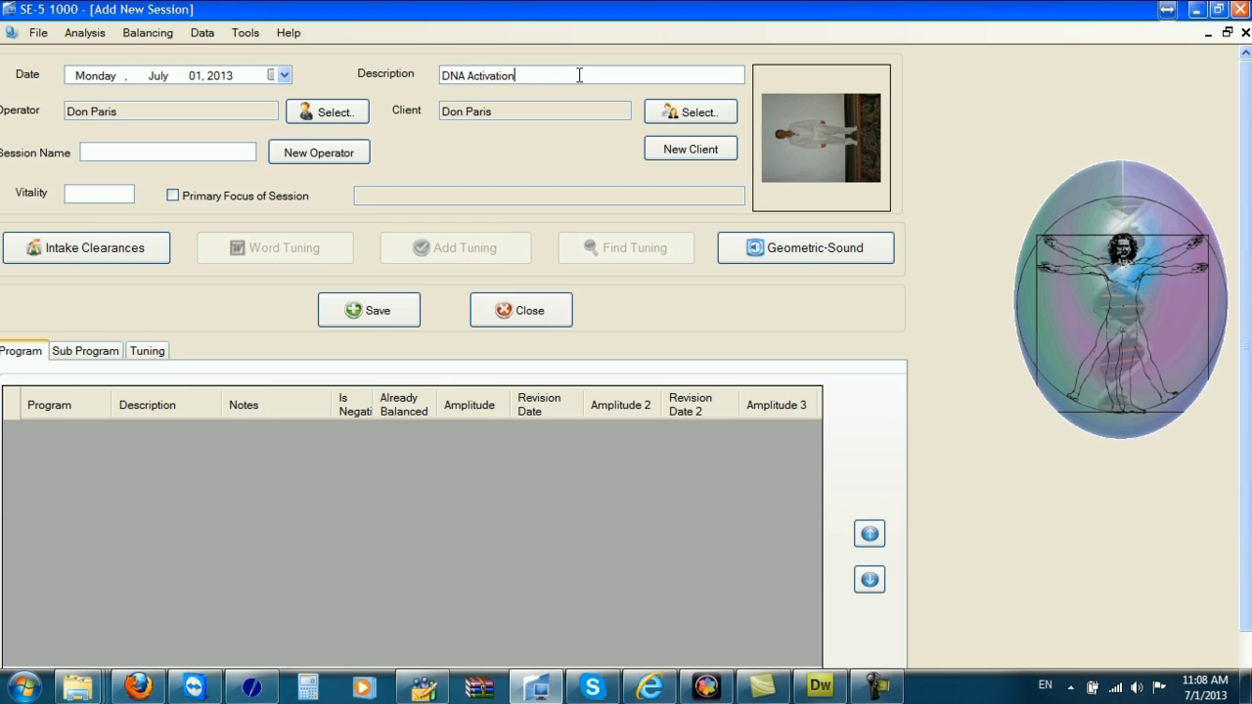
click(180, 151)
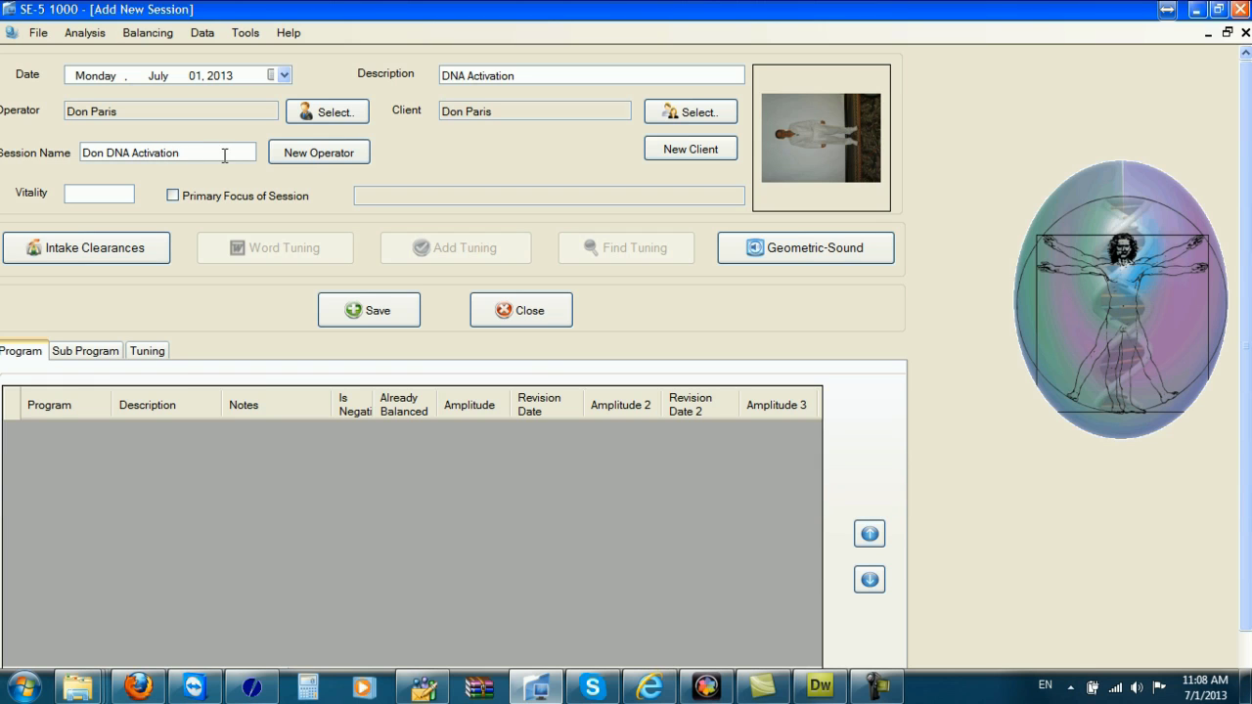
click(120, 250)
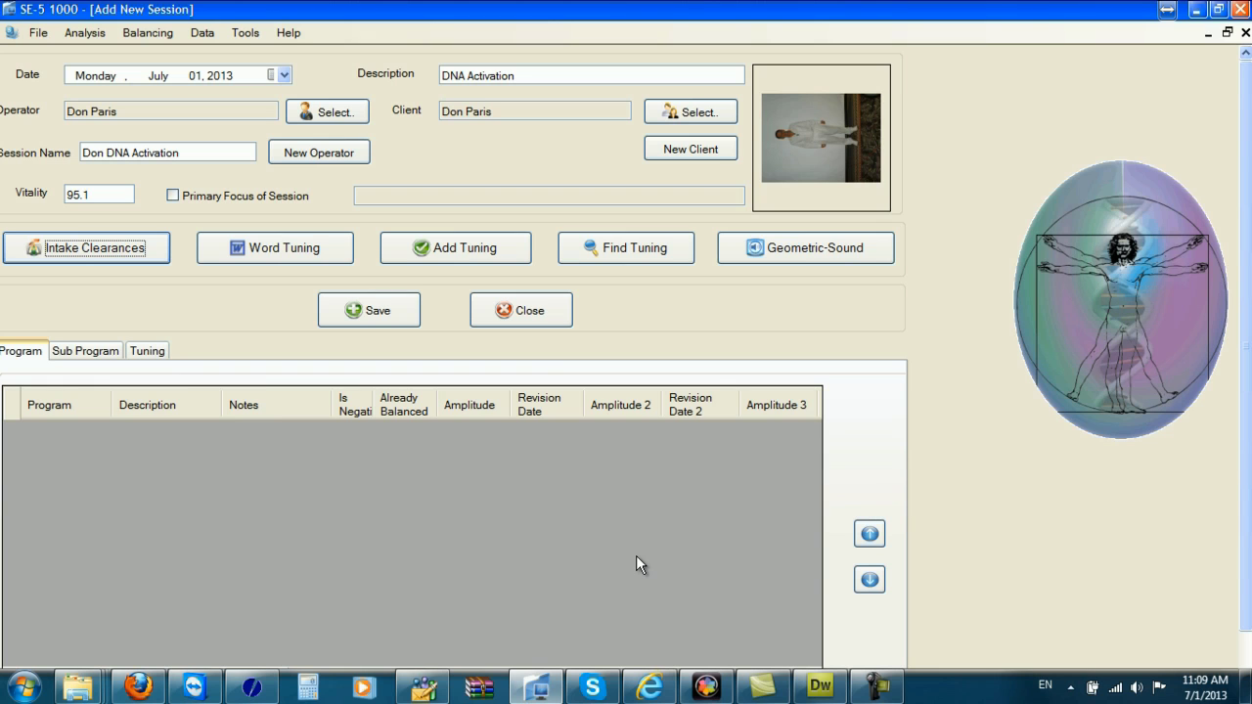
Add a tuning from the programs sorted by description, choosing the second DNA Activation and Repair program and its DNA Activation sub program.
click(476, 256)
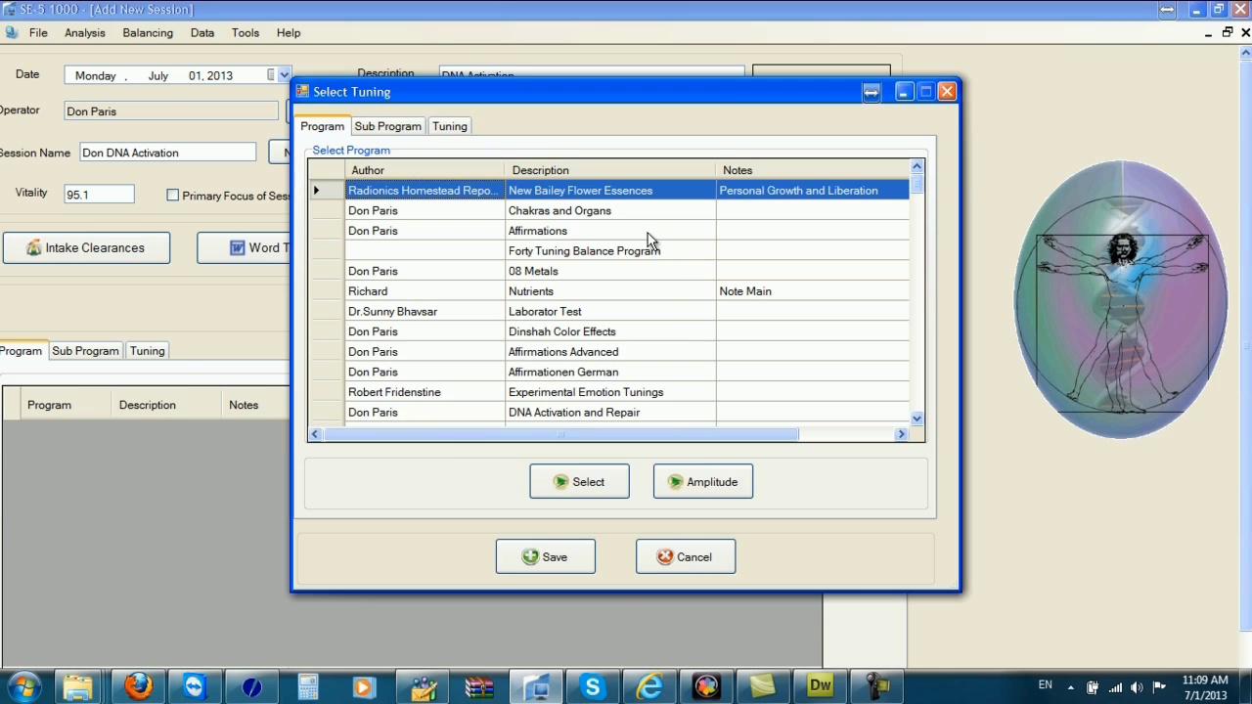
click(564, 170)
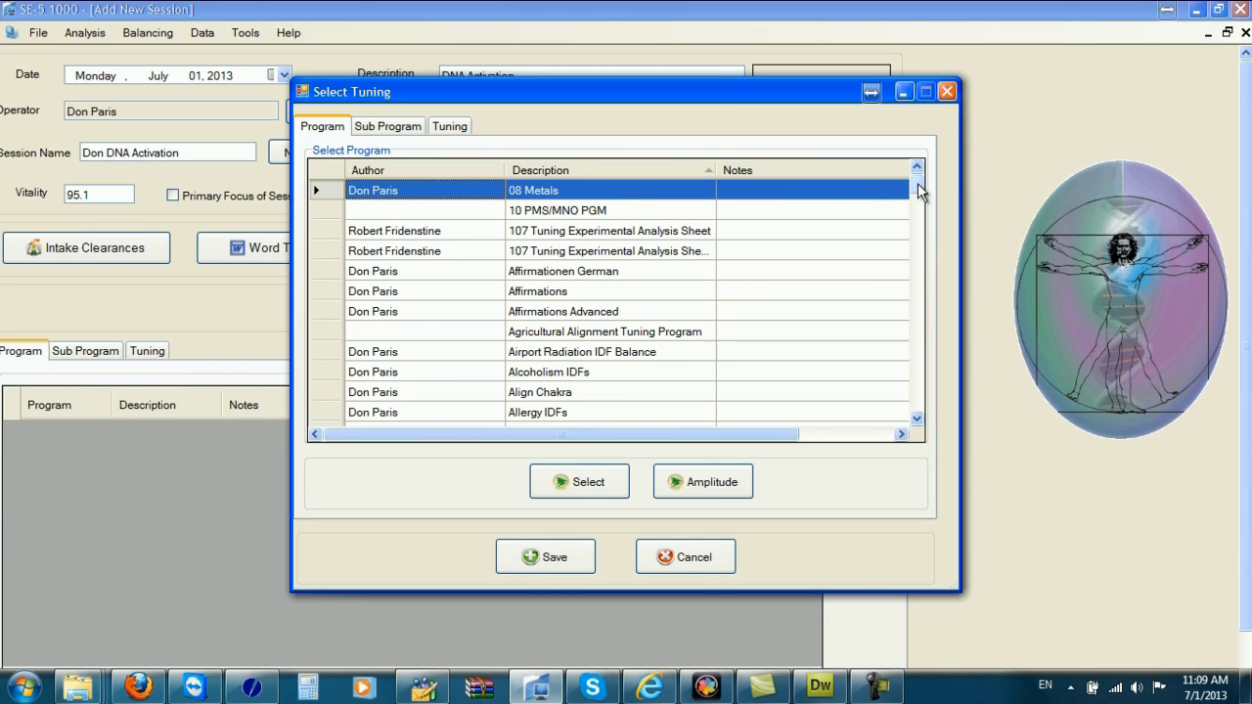
drag(918, 183, 918, 185)
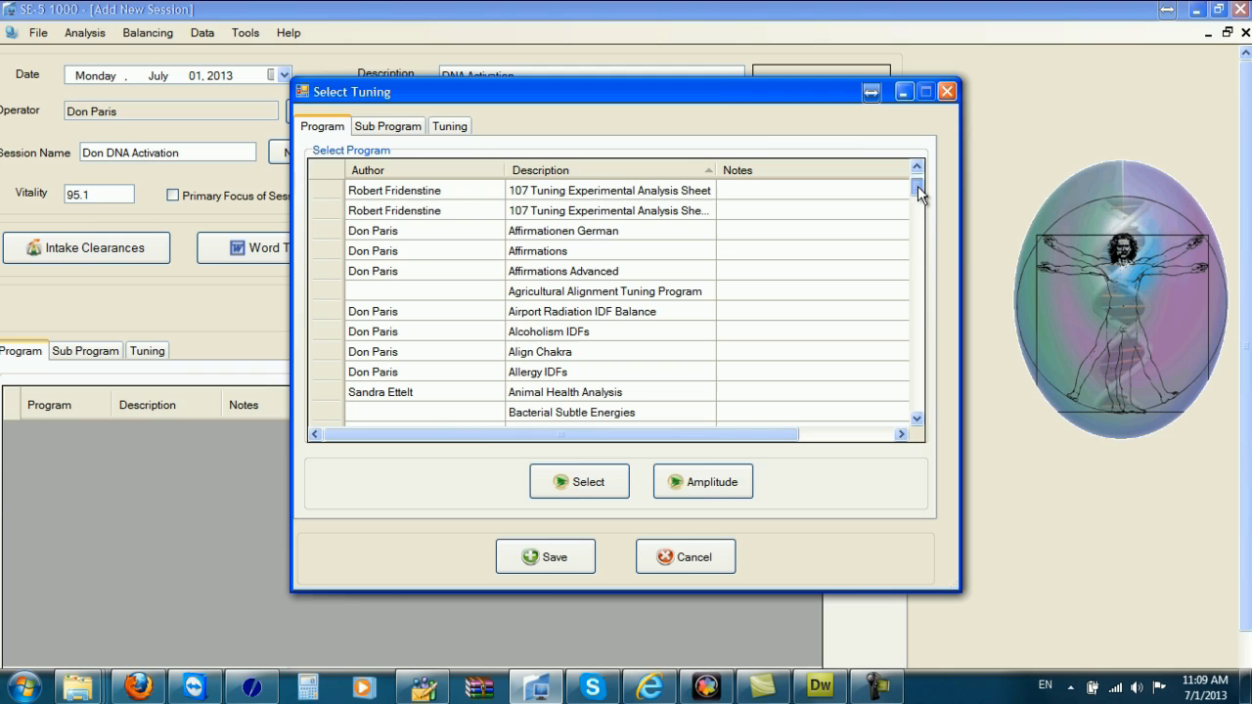
click(918, 256)
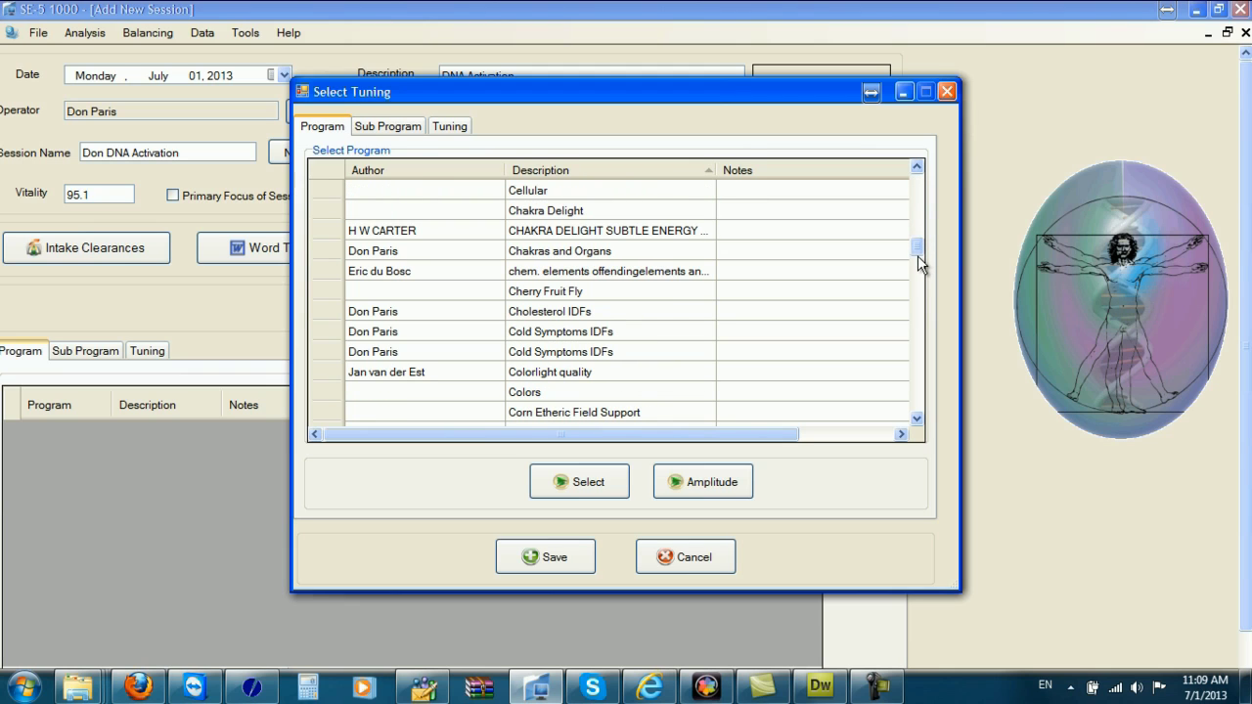
click(914, 278)
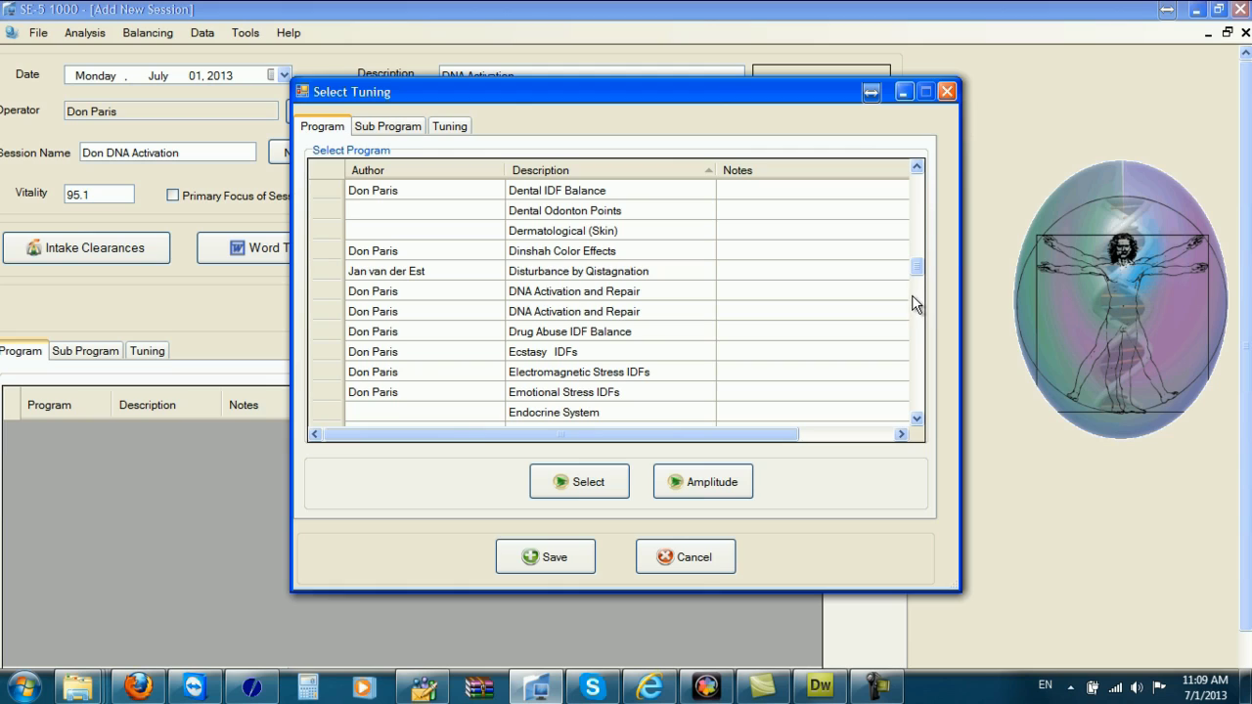
click(598, 315)
click(590, 486)
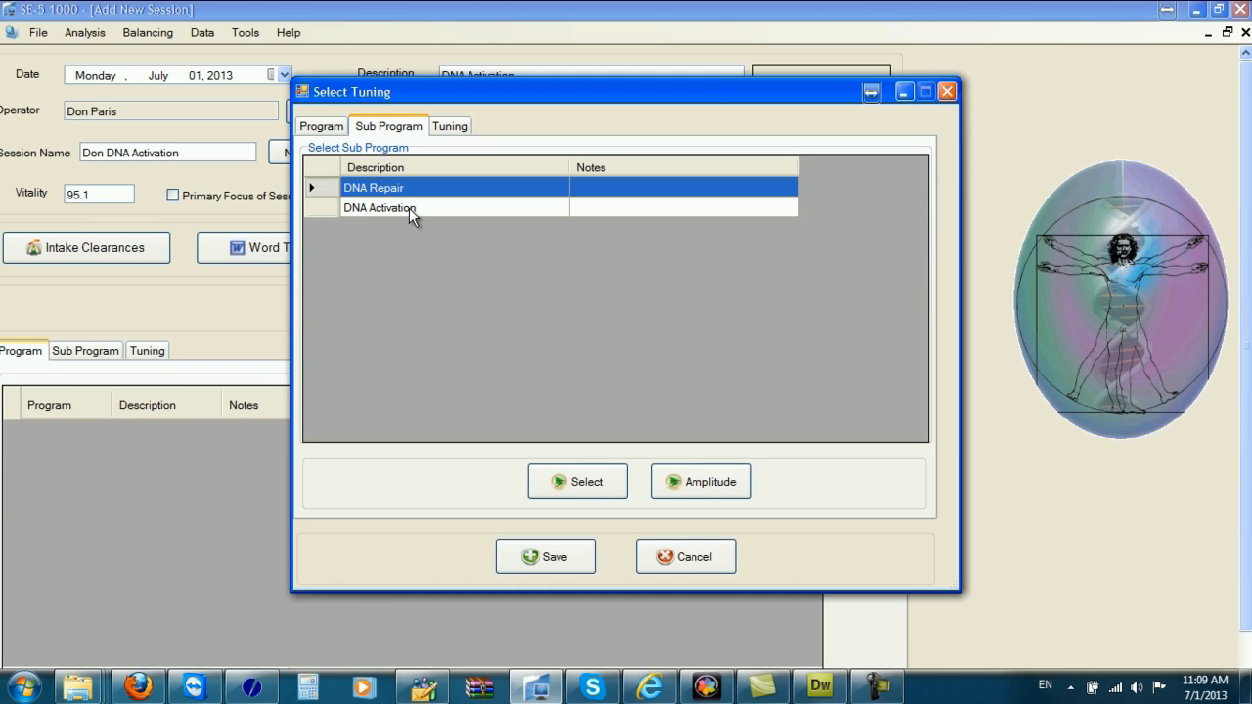
click(408, 208)
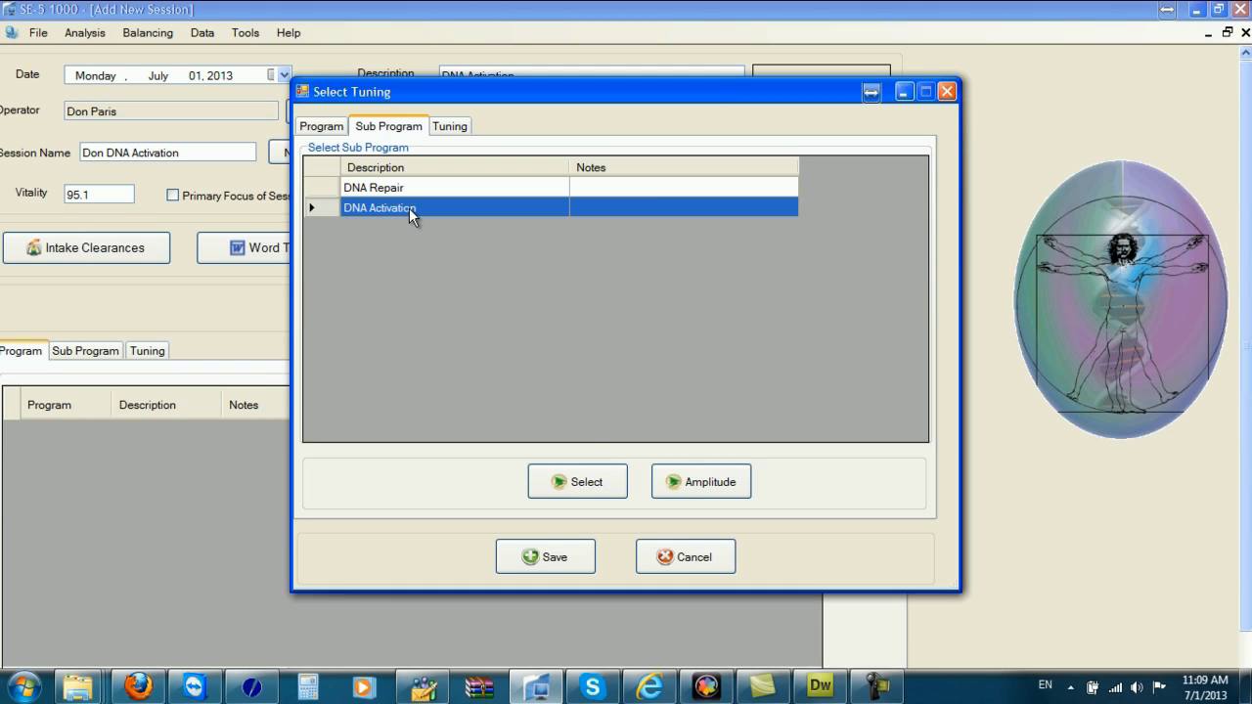
click(584, 482)
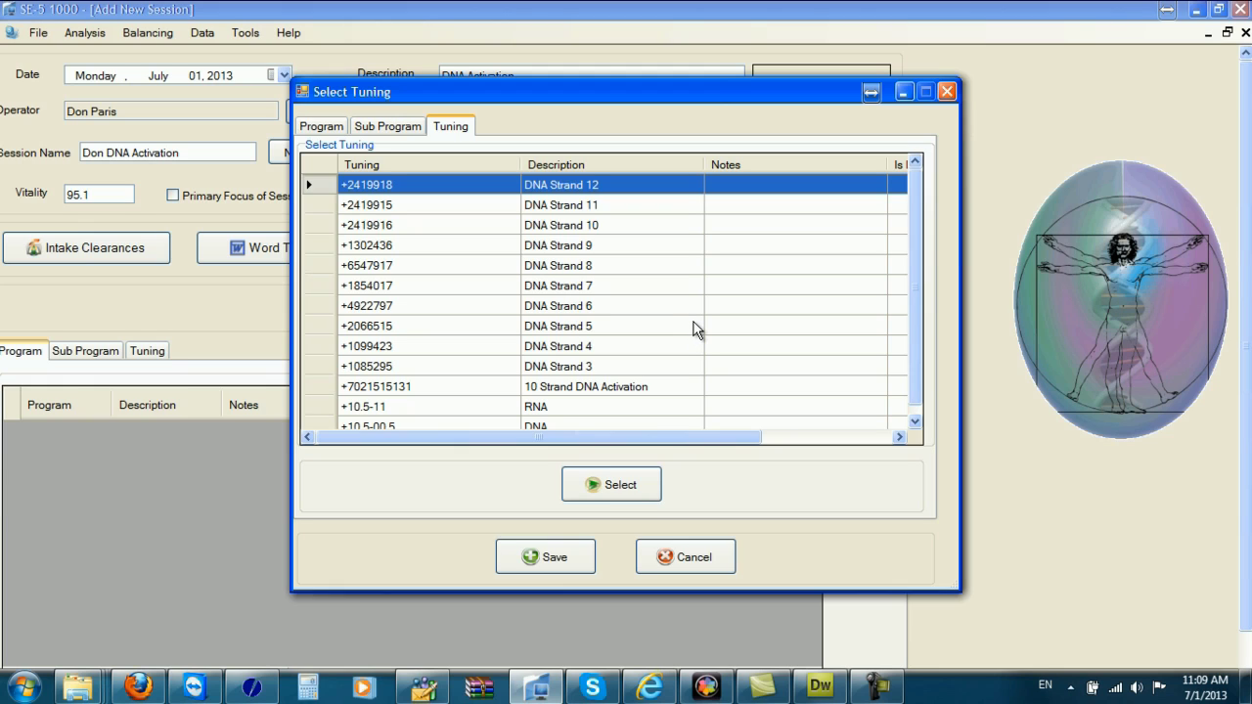
Add the DNA Strand 10 and DNA tunings to the session and save the tuning selection.
key(Down)
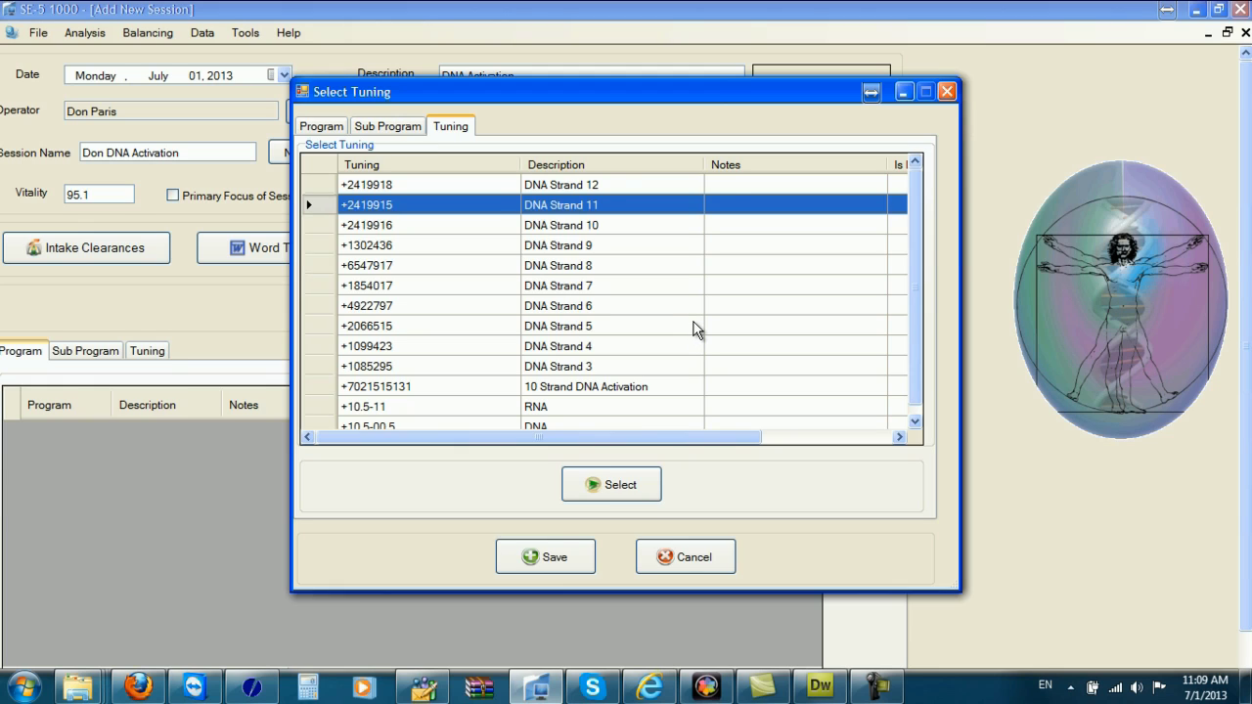
key(Down)
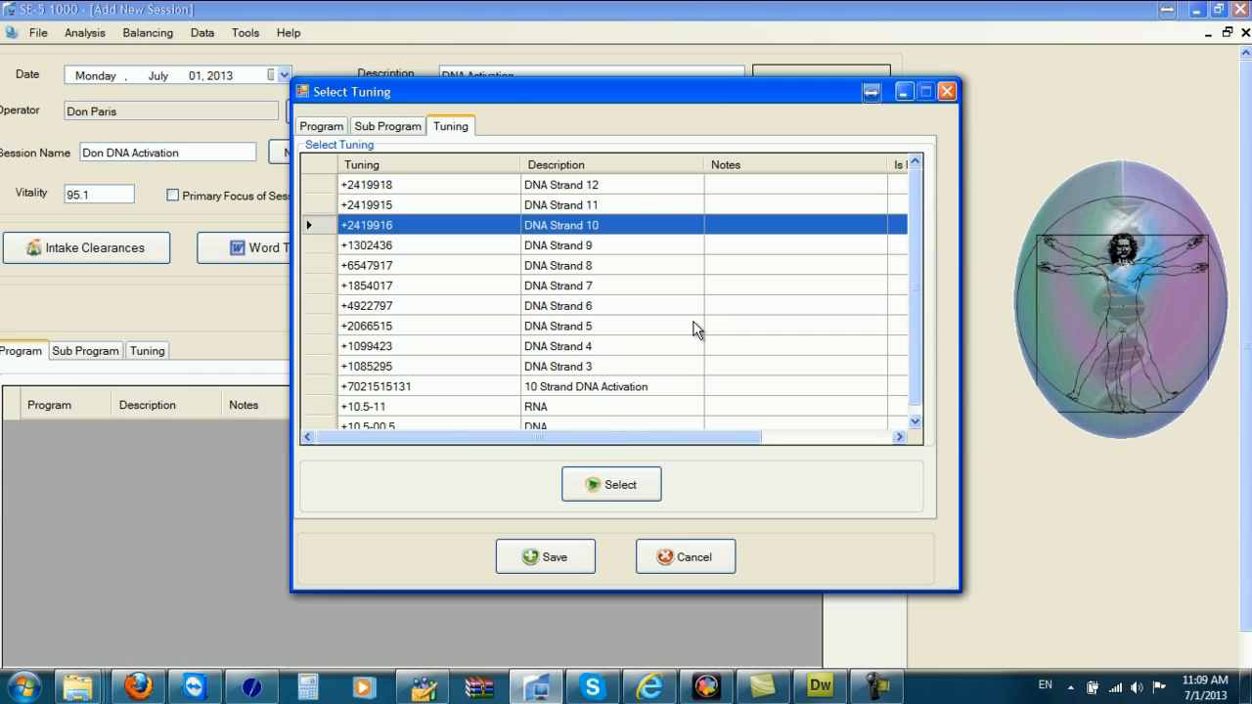
click(637, 487)
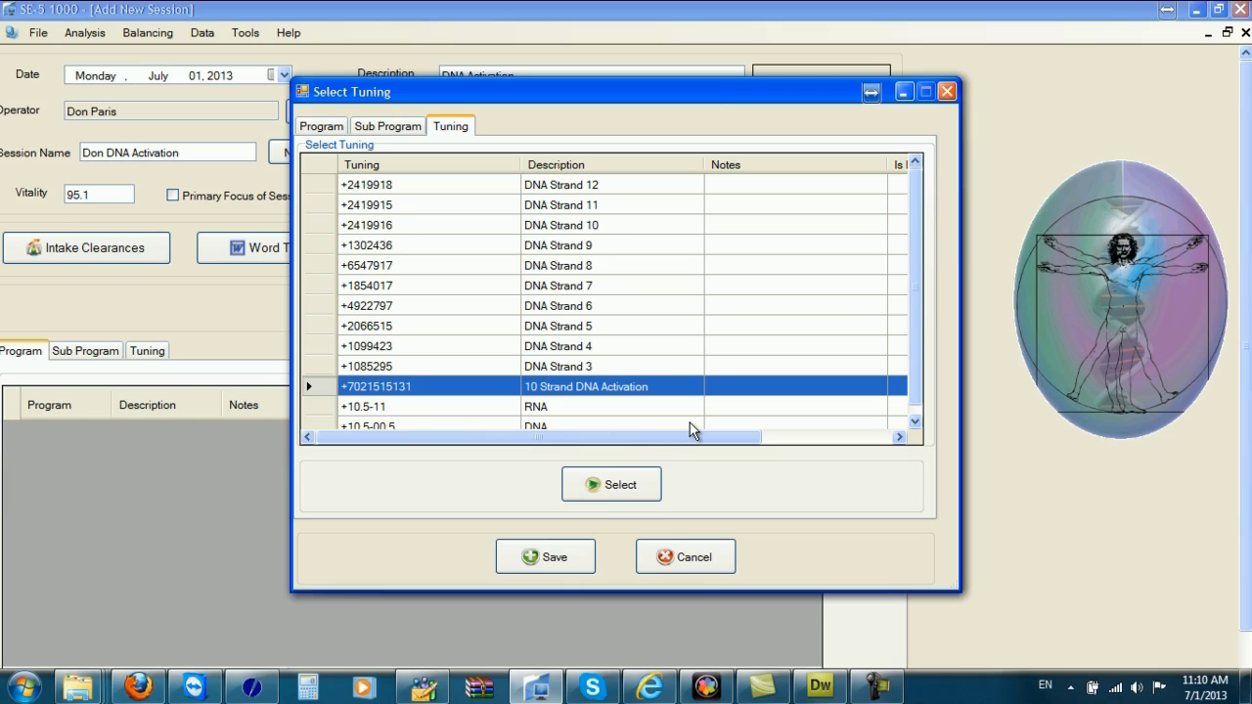
click(689, 422)
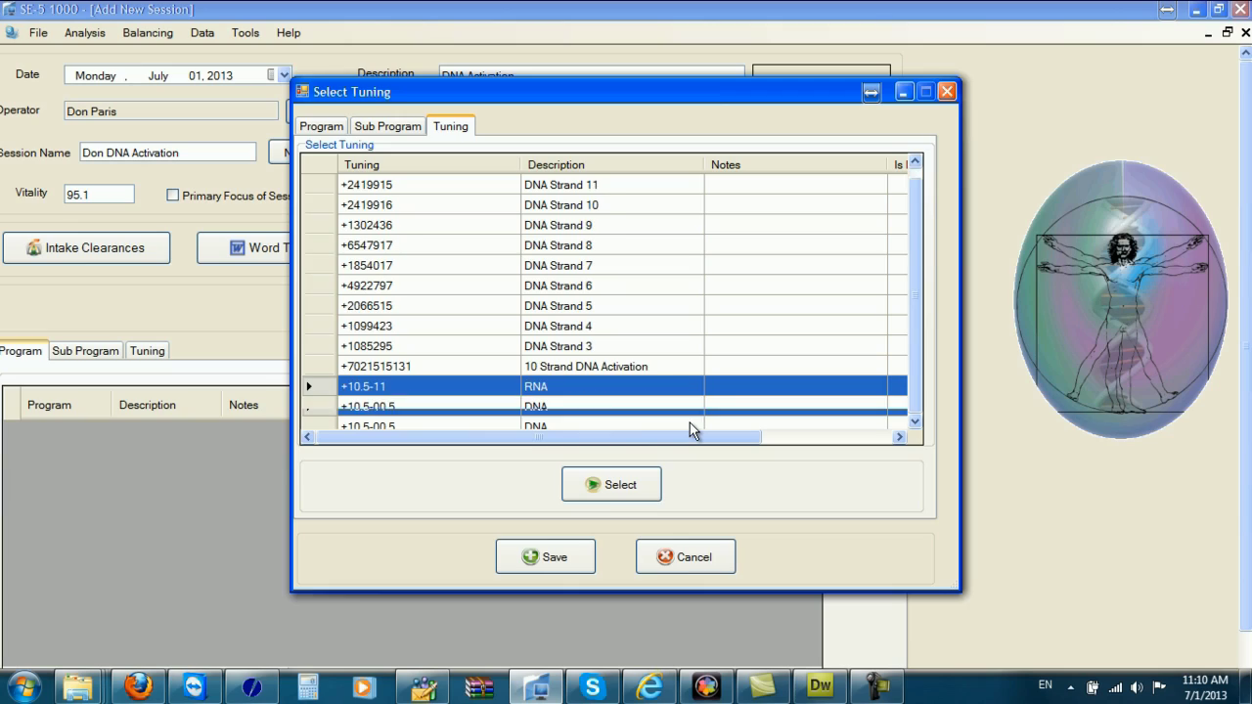
click(636, 487)
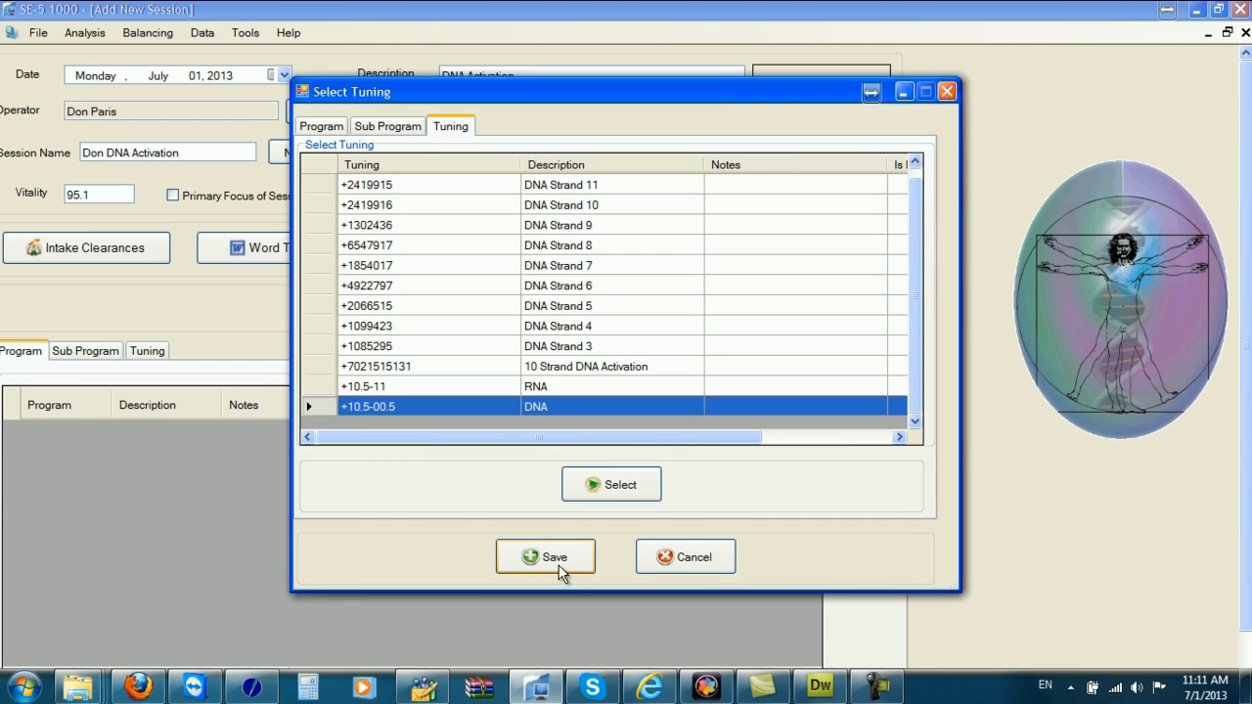
click(560, 565)
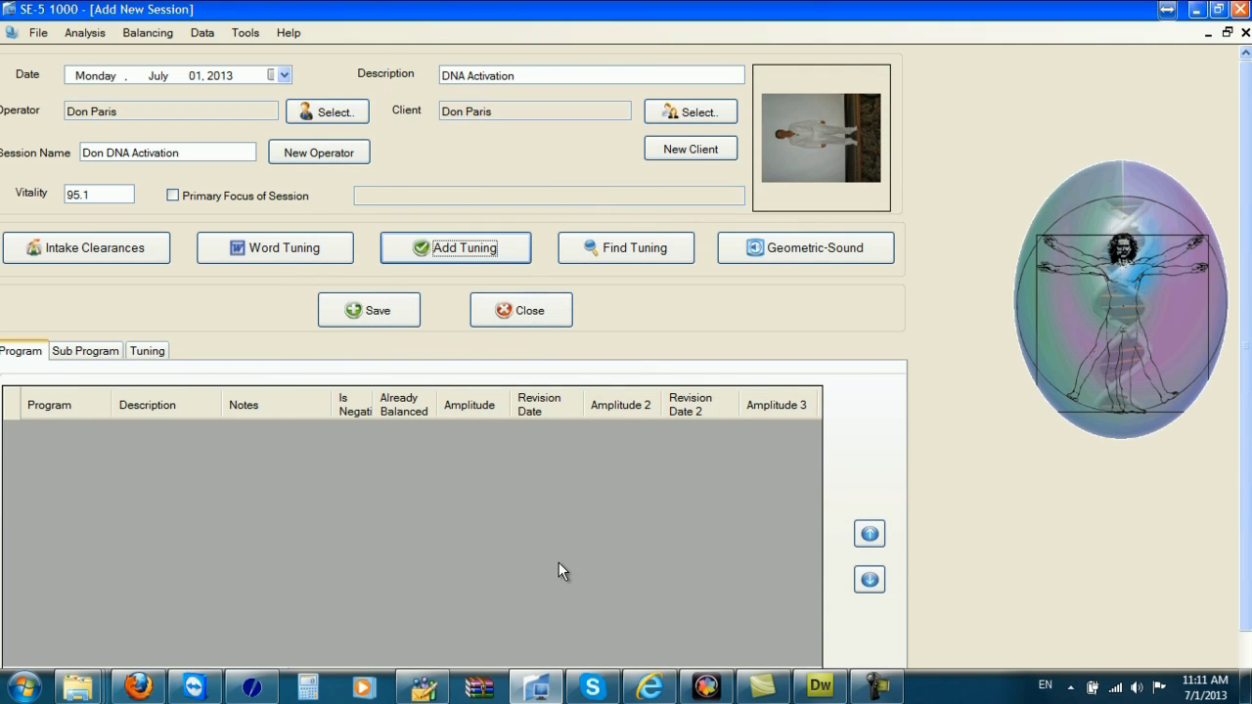
Review the session's tuning list and save the session.
click(157, 350)
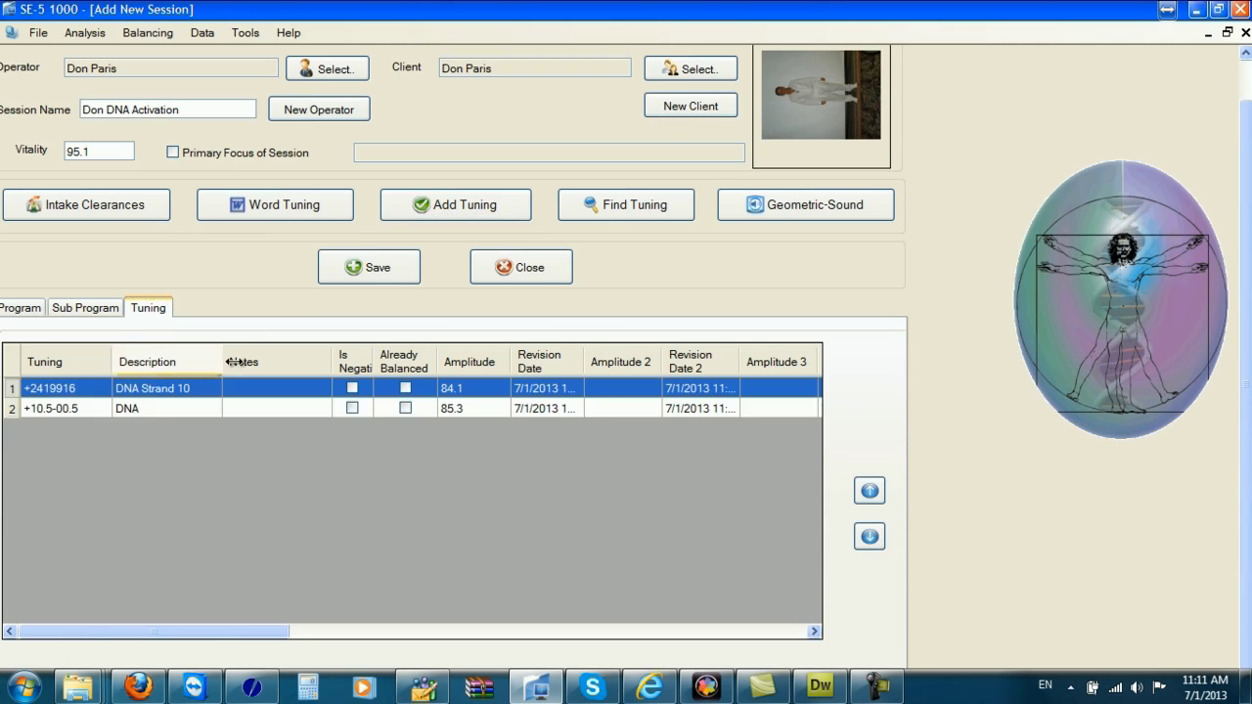
click(396, 272)
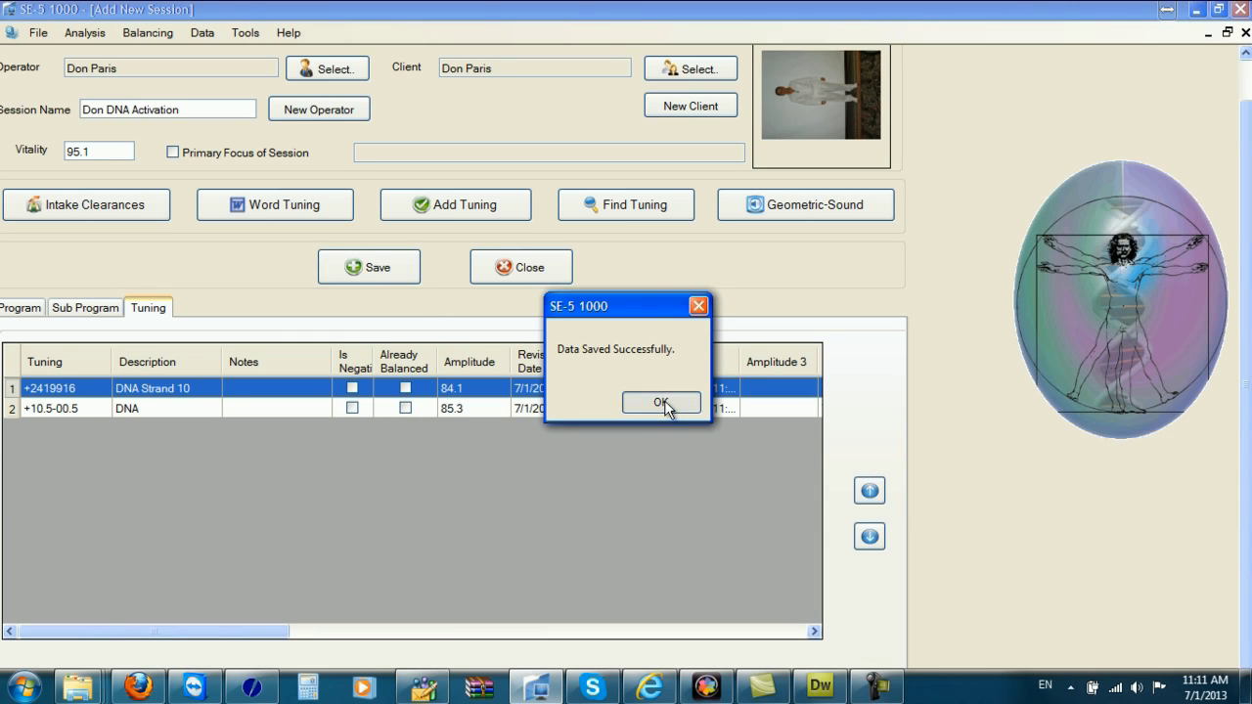
click(664, 402)
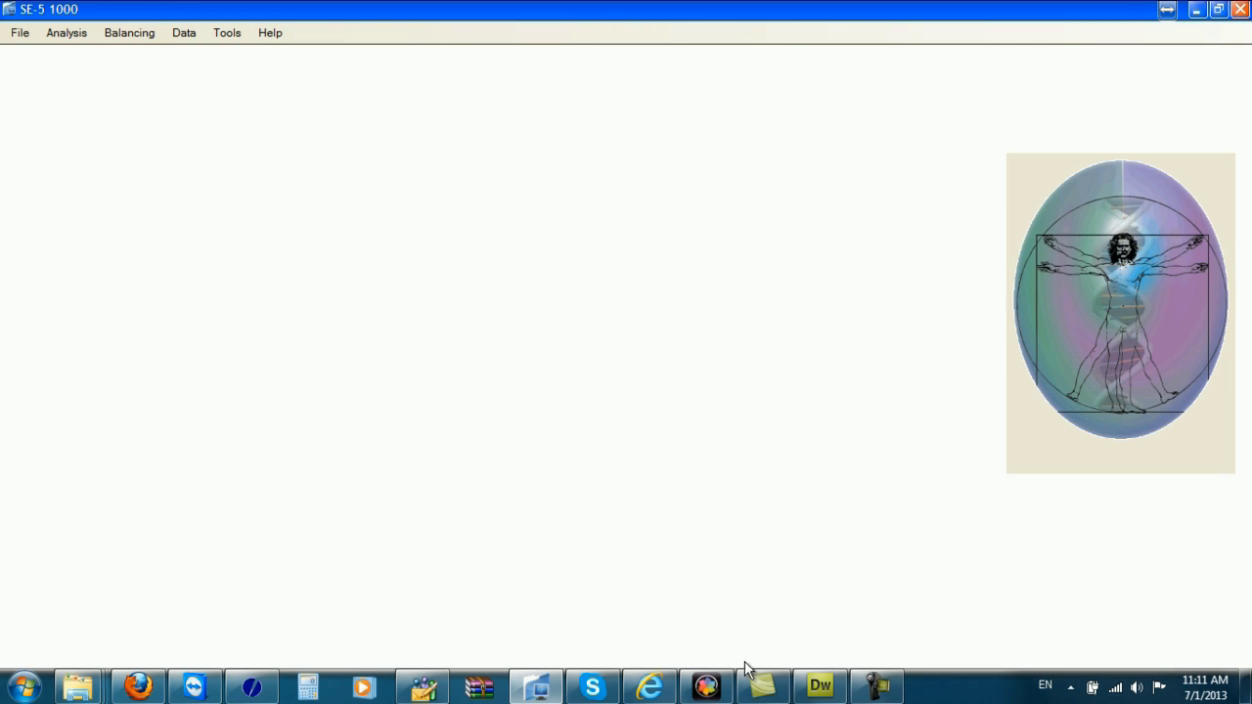
Switch from SE-5 1000 to ChiO and open Run Session for both positive and negative tunings.
click(1240, 12)
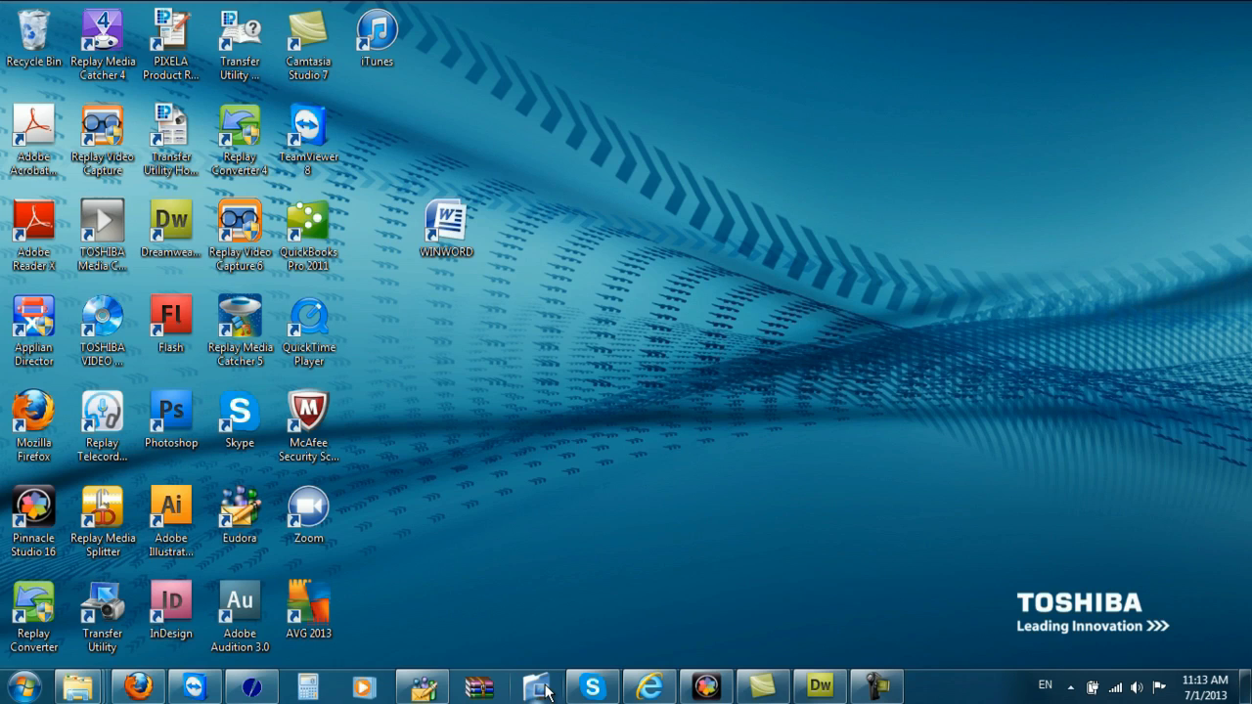
click(538, 687)
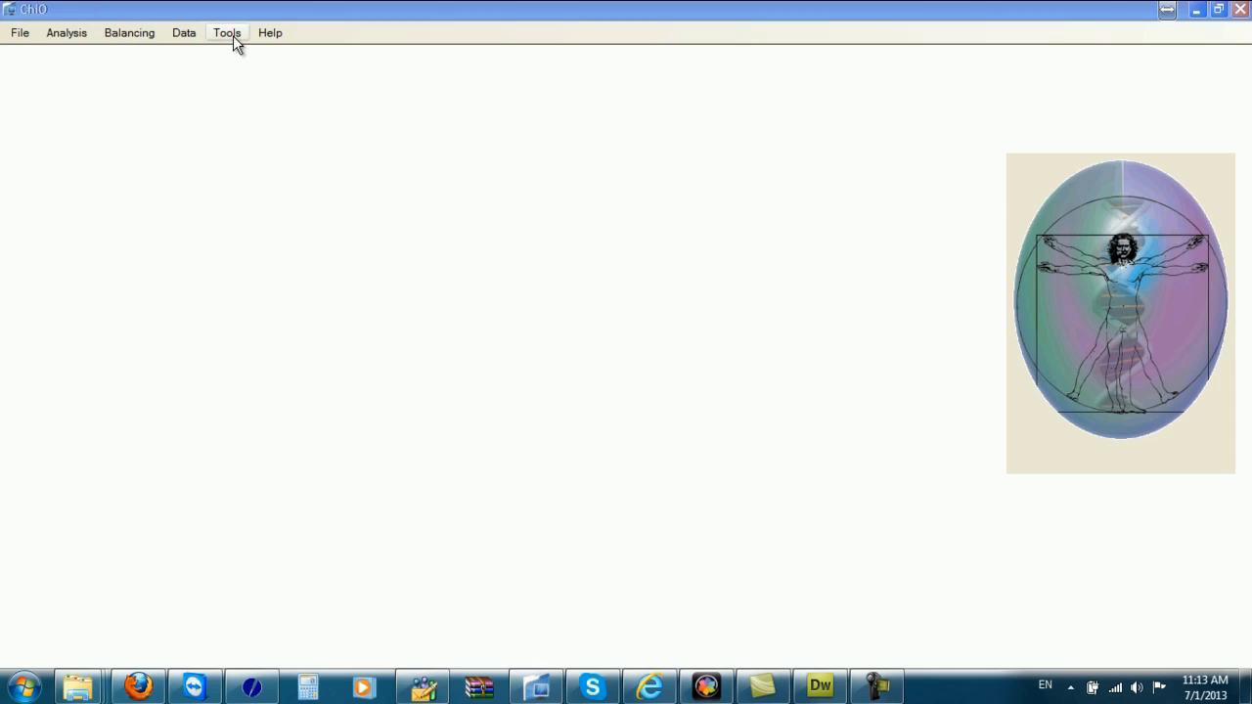
click(231, 34)
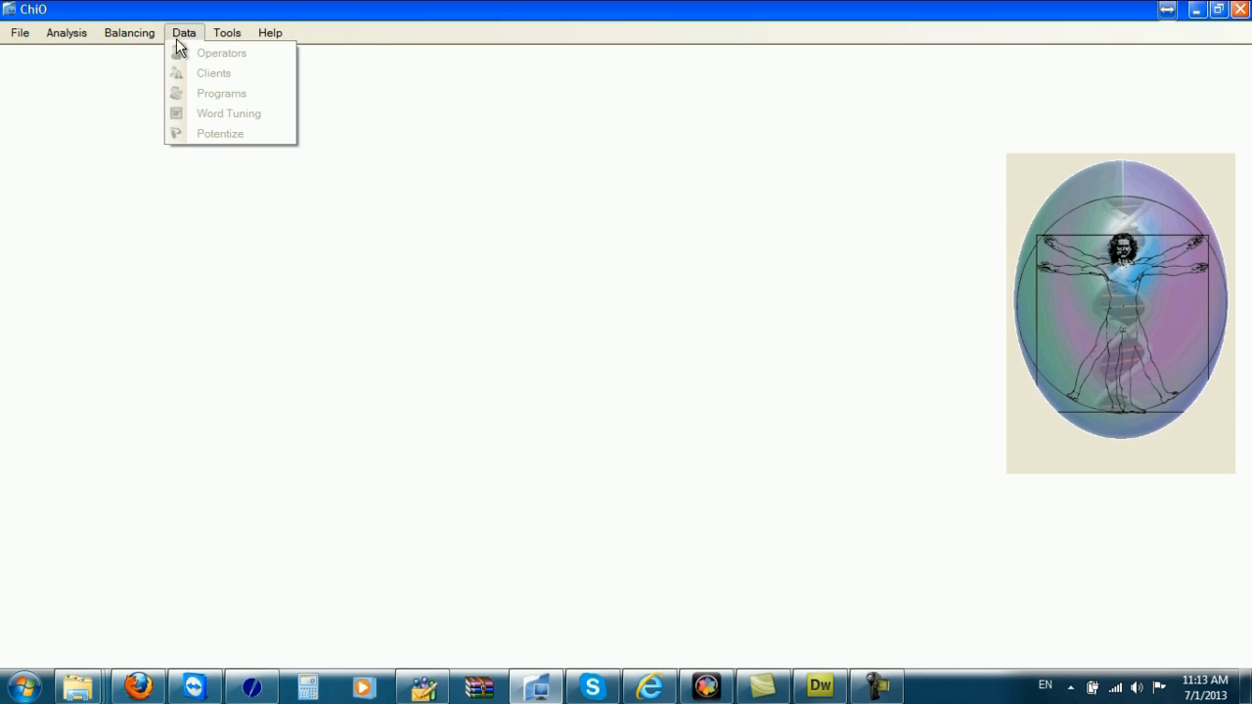
mouse_move(148, 38)
mouse_move(164, 58)
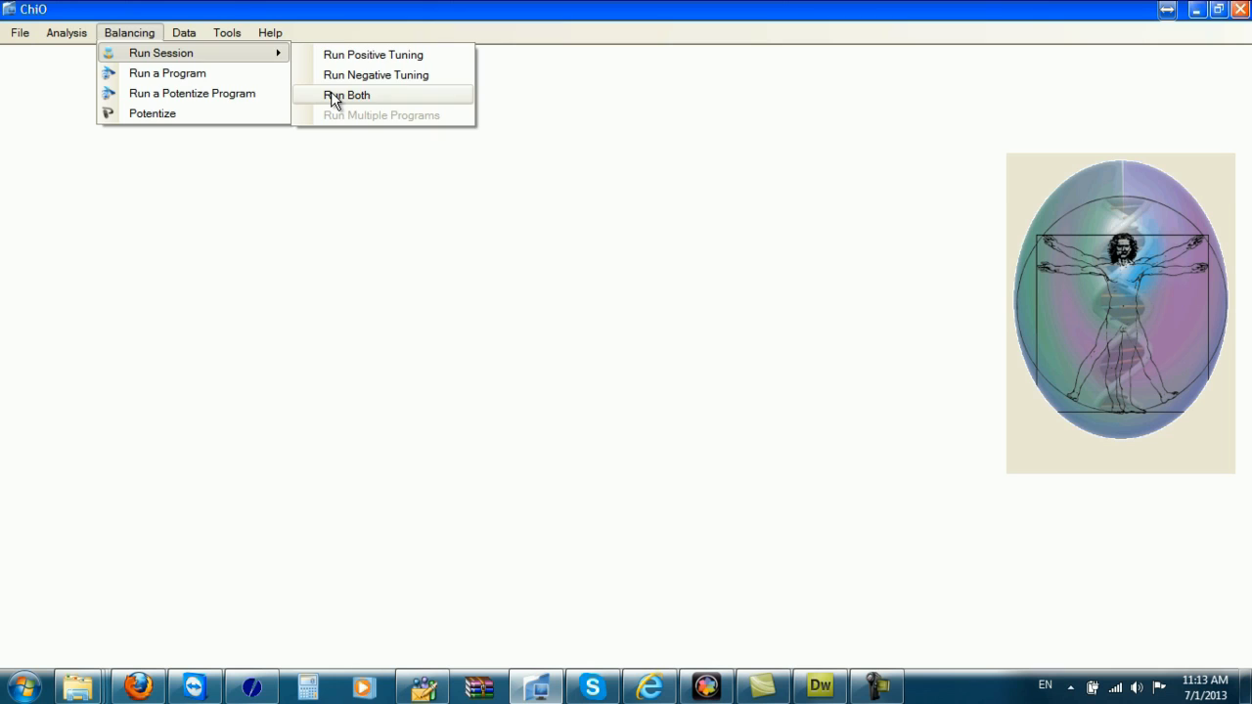
click(332, 97)
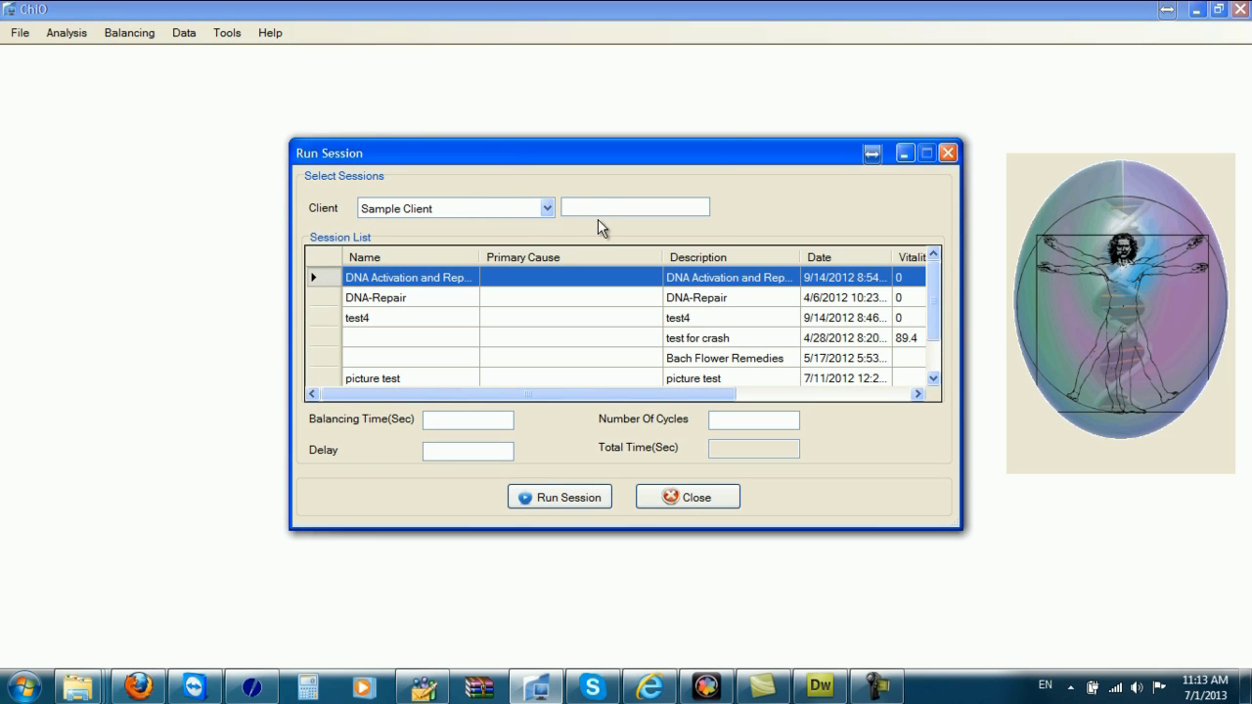
Filter to the client and choose the DNA Activation session dated 7/1/2013.
text(do)
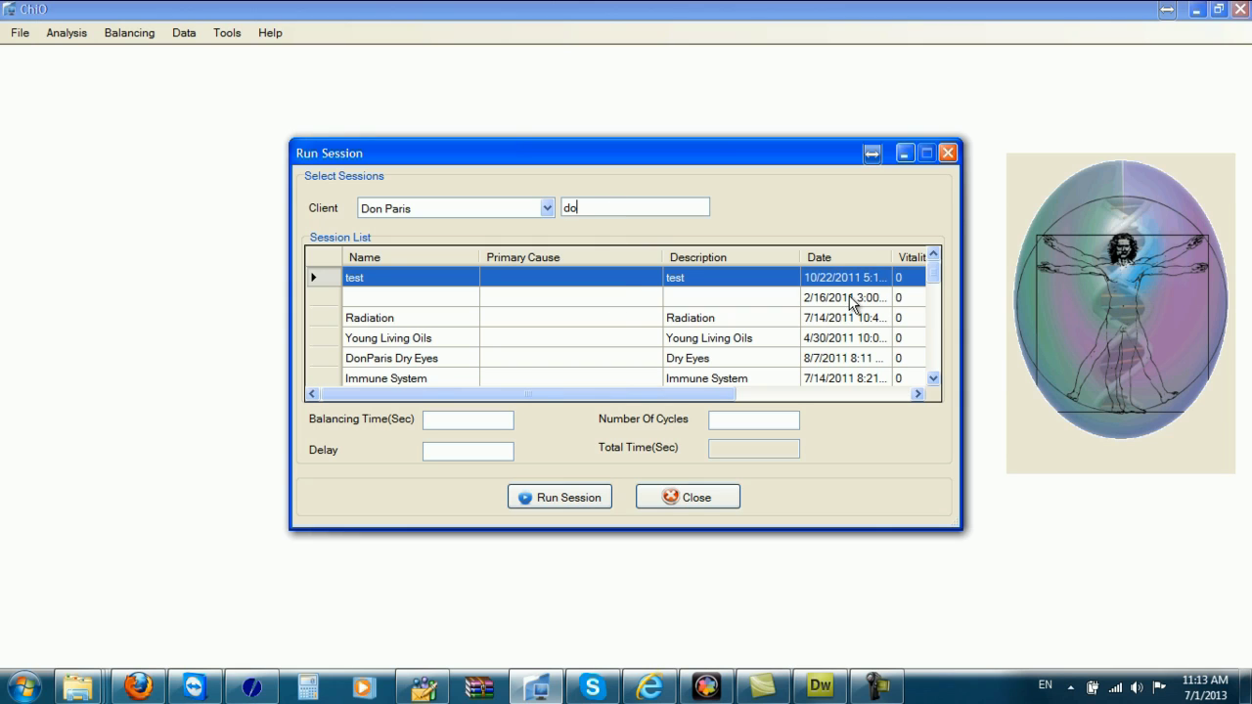
drag(934, 278, 937, 379)
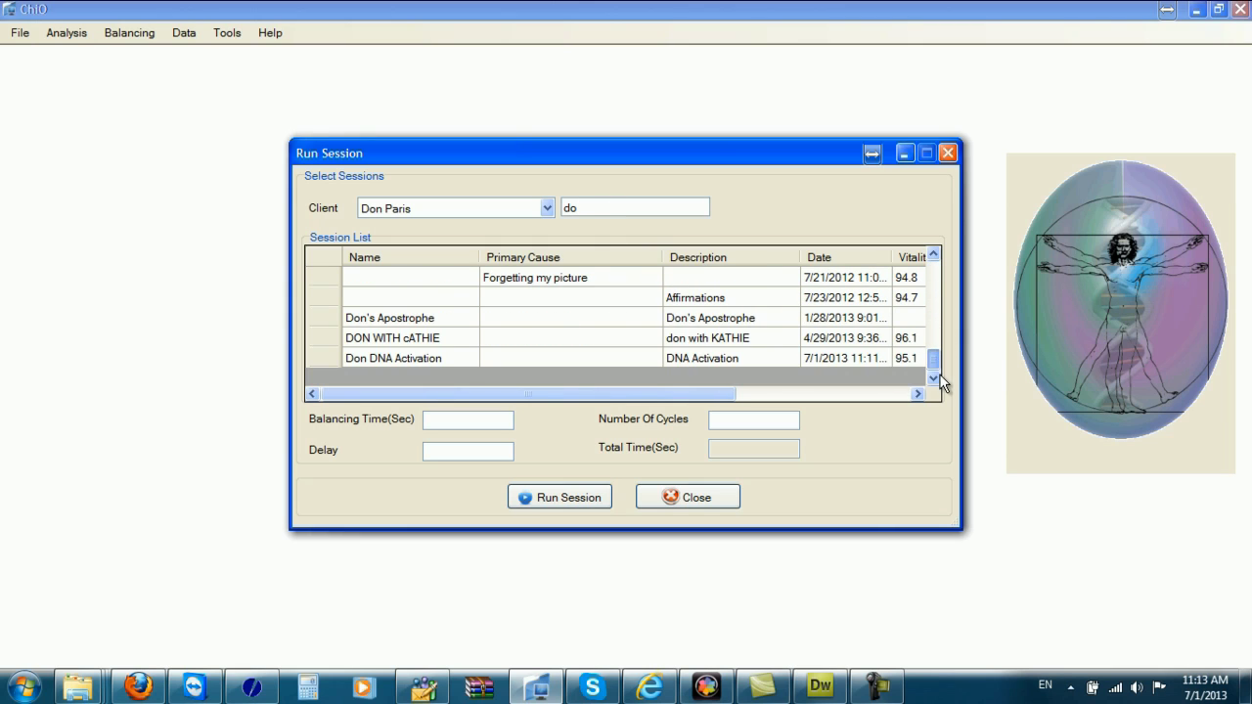
click(759, 359)
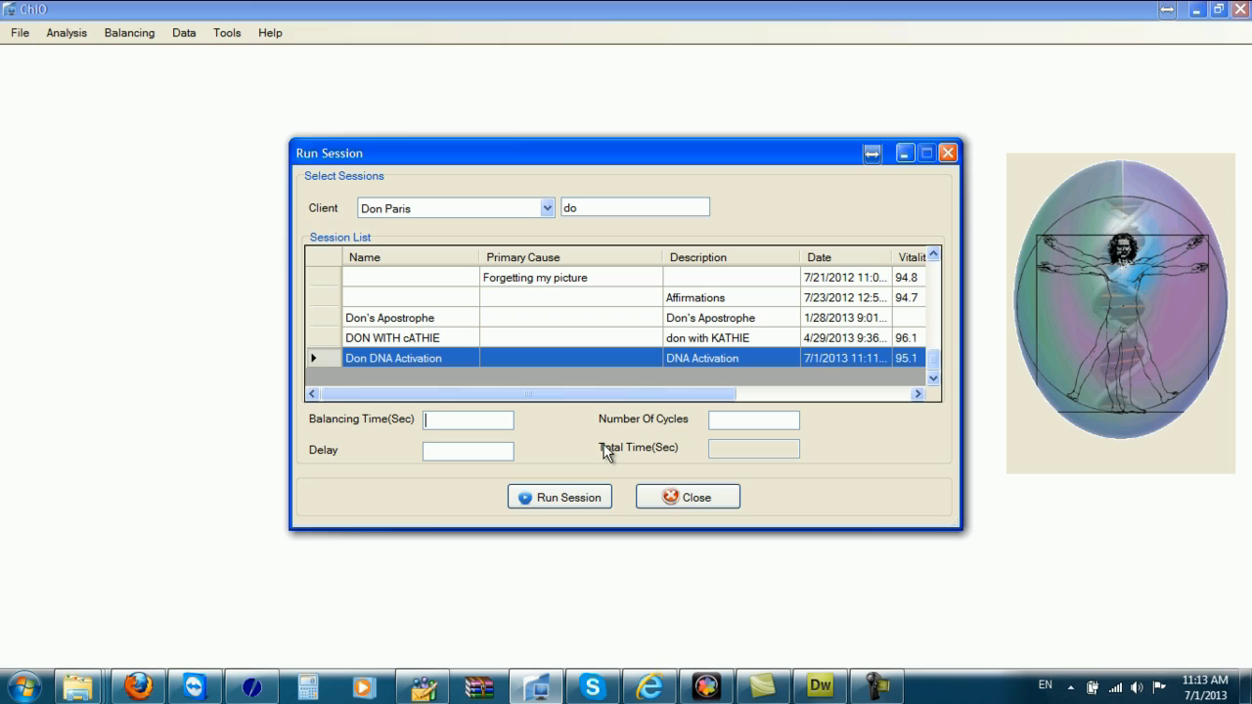
Set the balancing time to 10 seconds, the delay to 2 and the cycles to 20, and start the balancing run.
text(10)
text(2)
text(20)
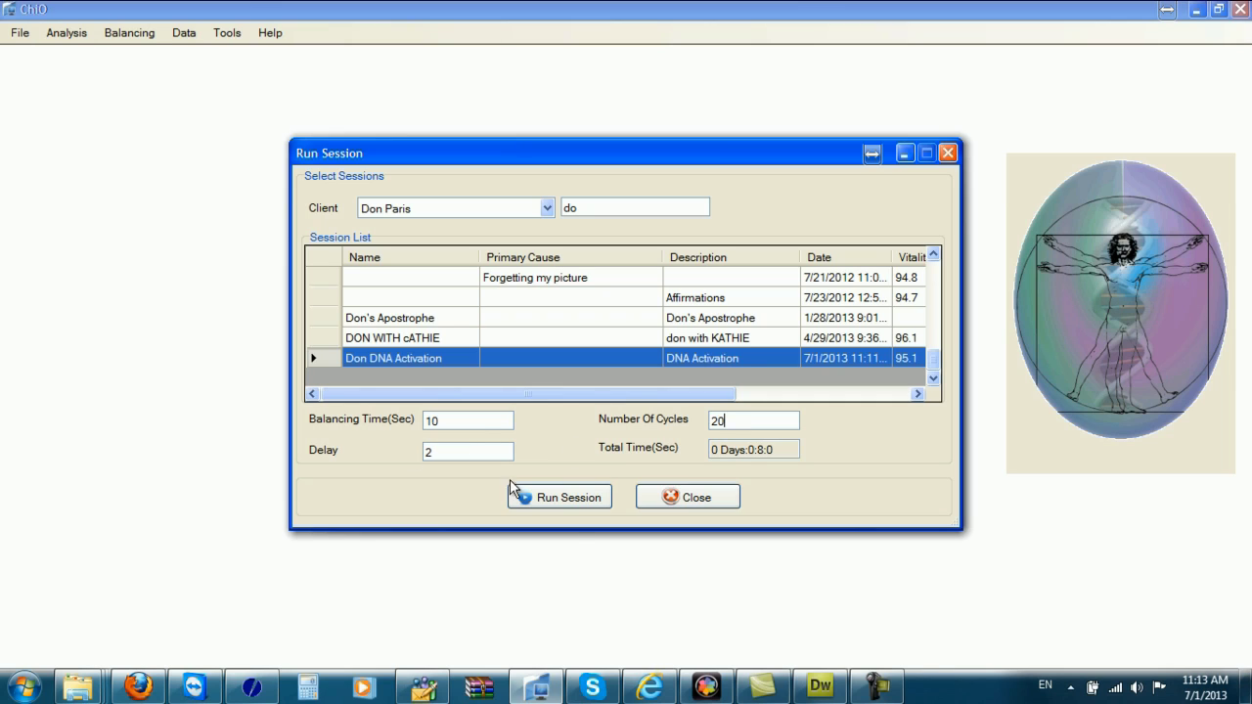
click(593, 505)
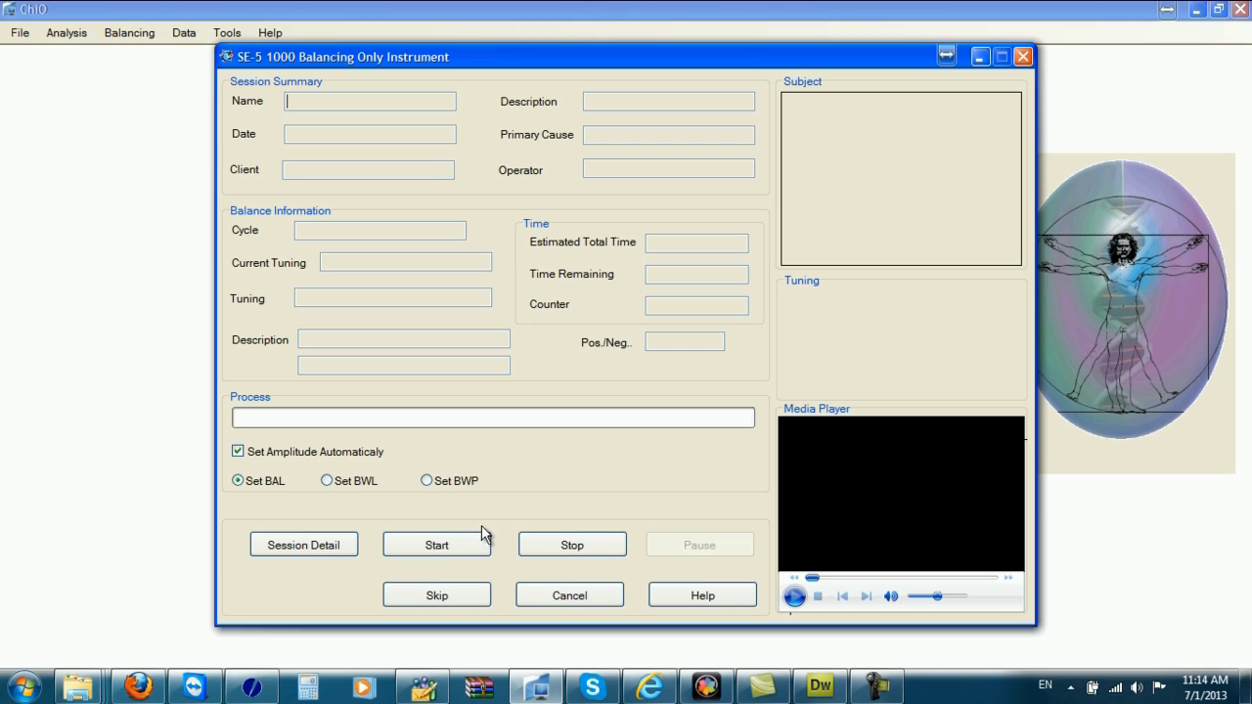
click(465, 546)
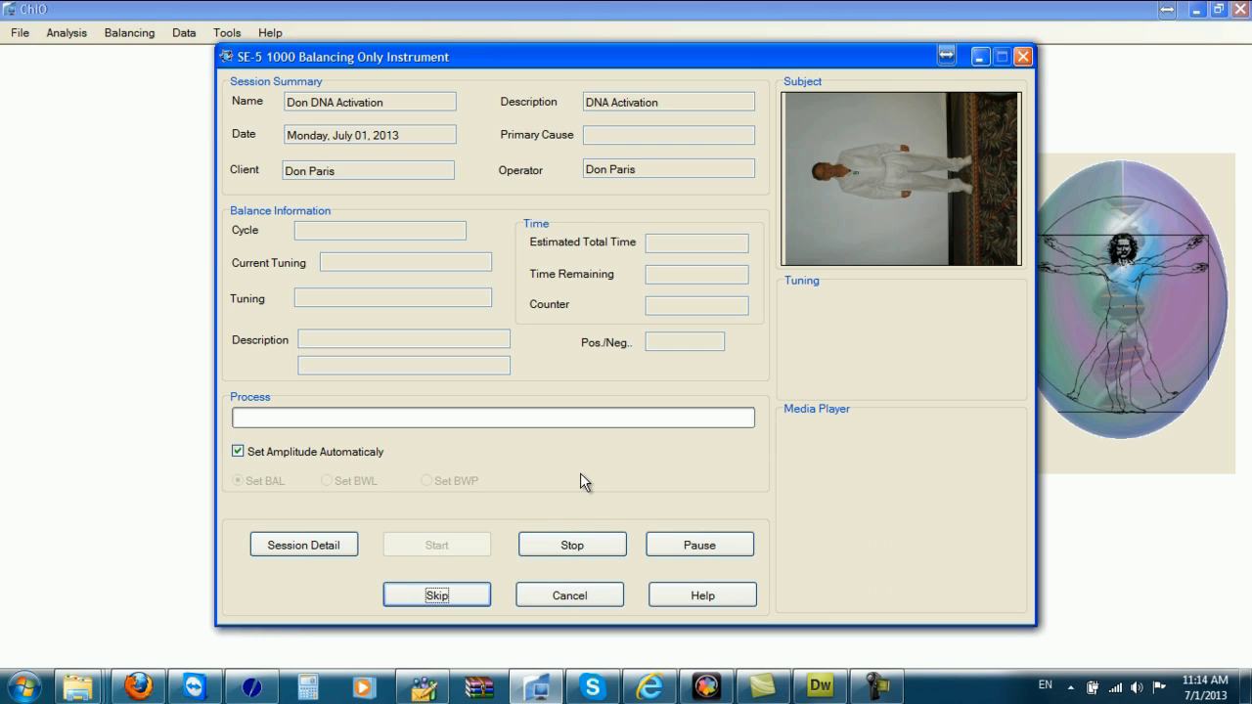